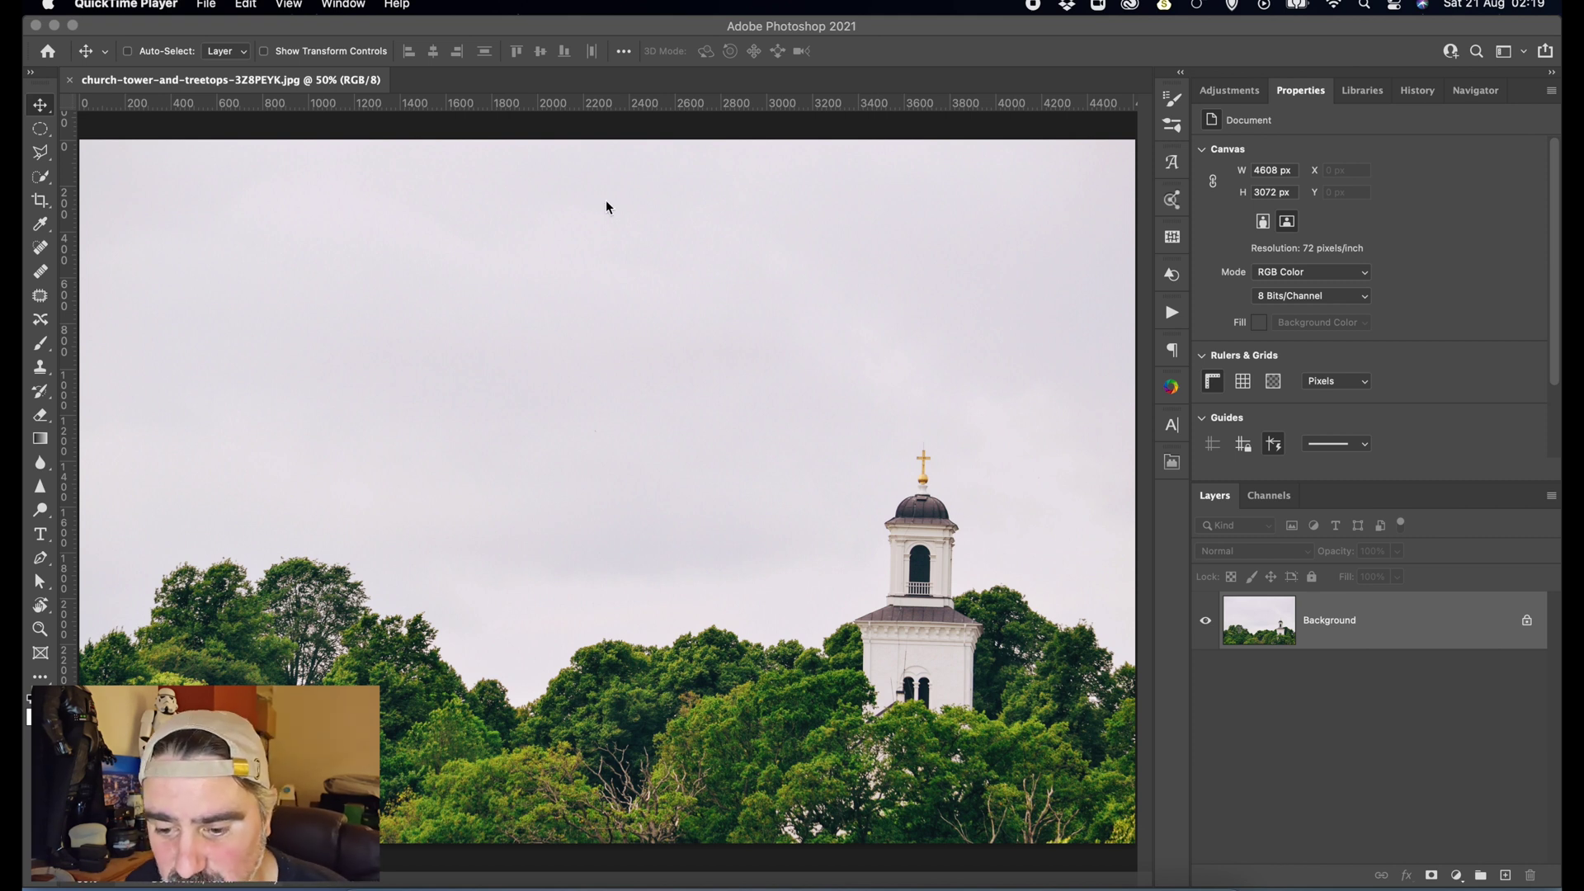
# - Start Sky Replacement on the church photo, preview a blue cloudy sky, and show the sky presets
pyautogui.click(547, 269)
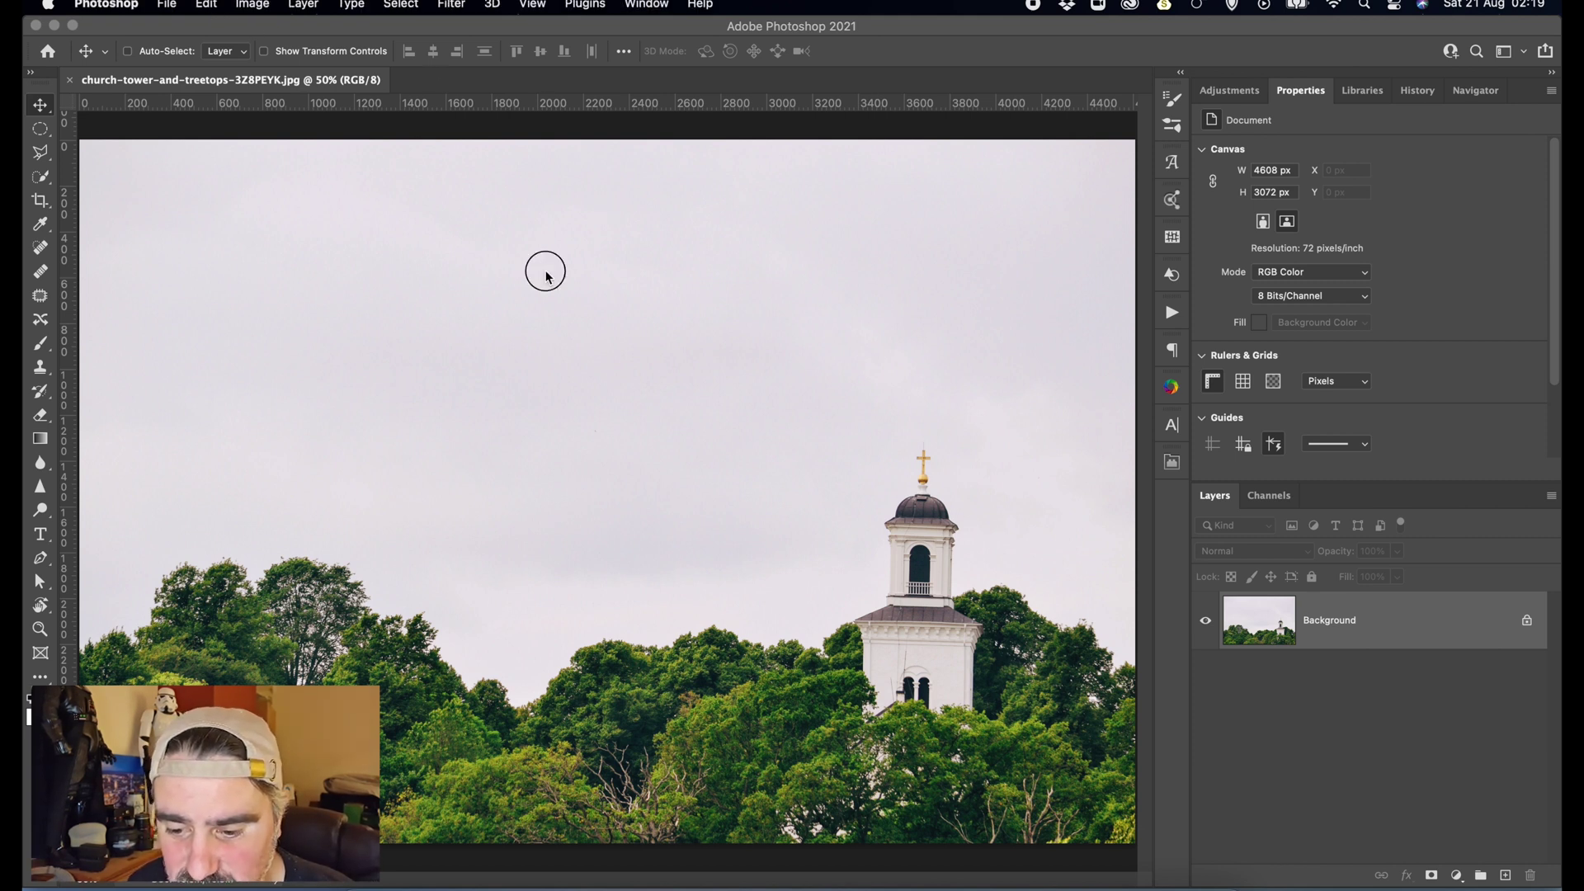
pyautogui.click(206, 5)
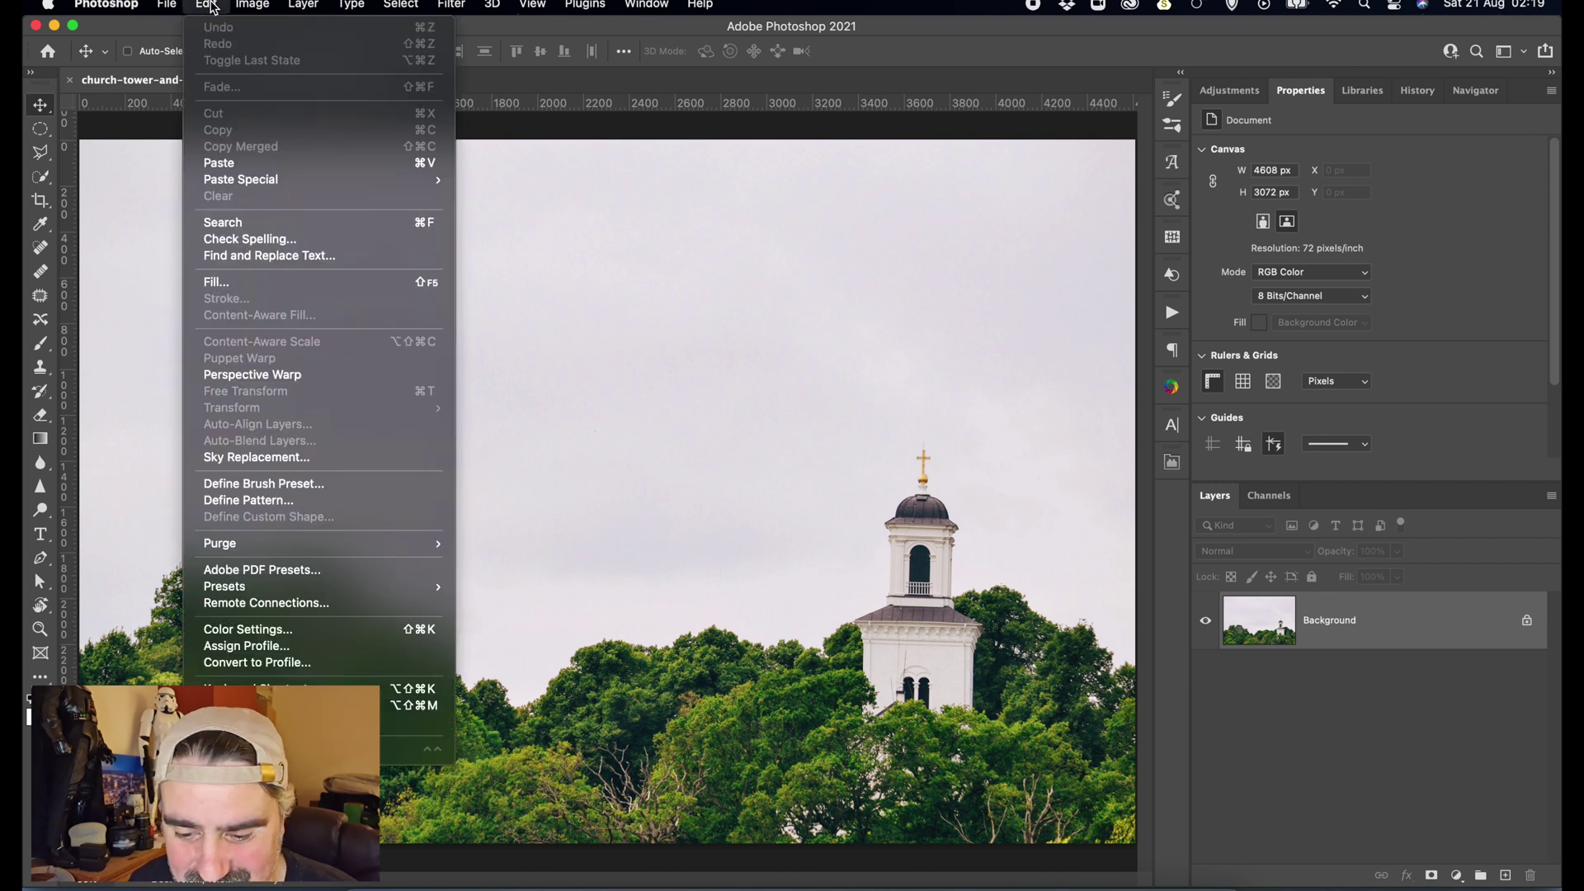
pyautogui.click(305, 467)
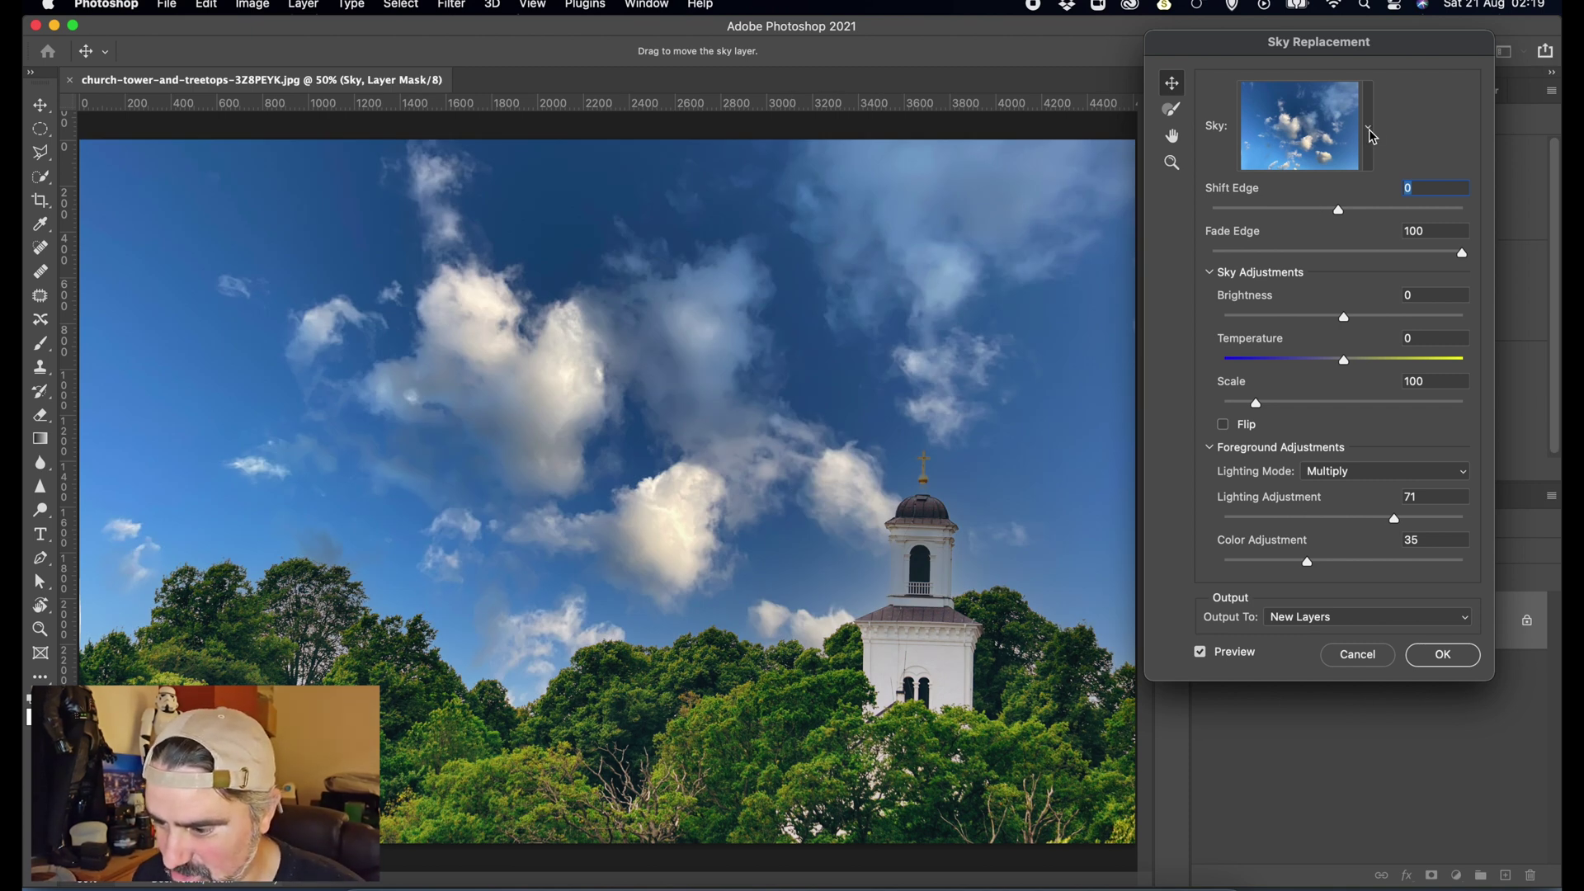
pyautogui.click(1369, 128)
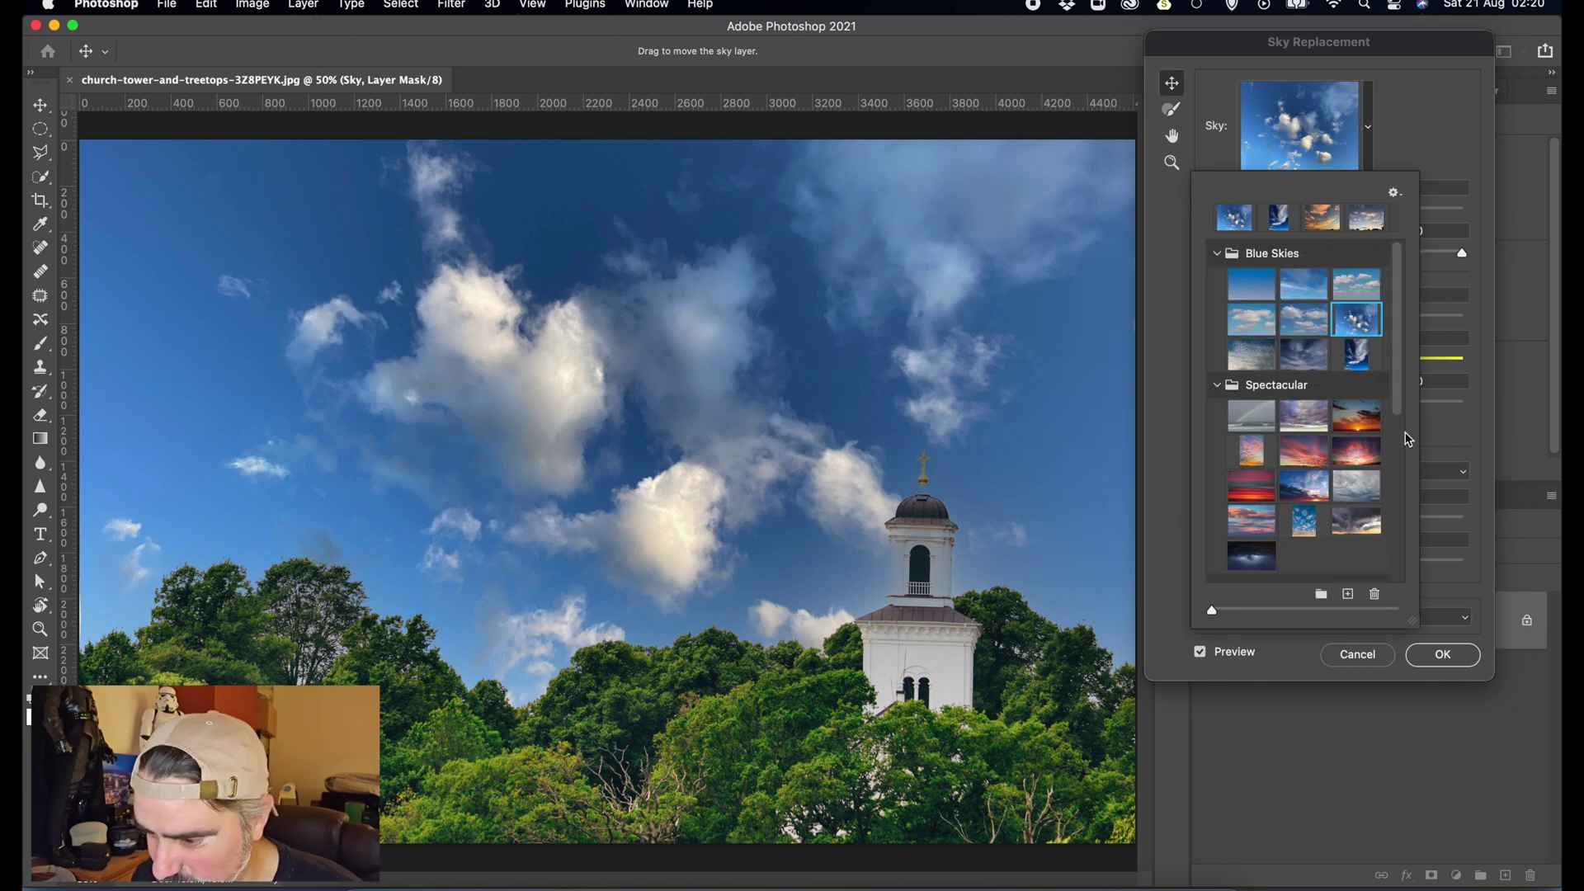
# - Use the sky picker's Get More Skies… option to load Adobe's free sky presets page
pyautogui.click(1394, 193)
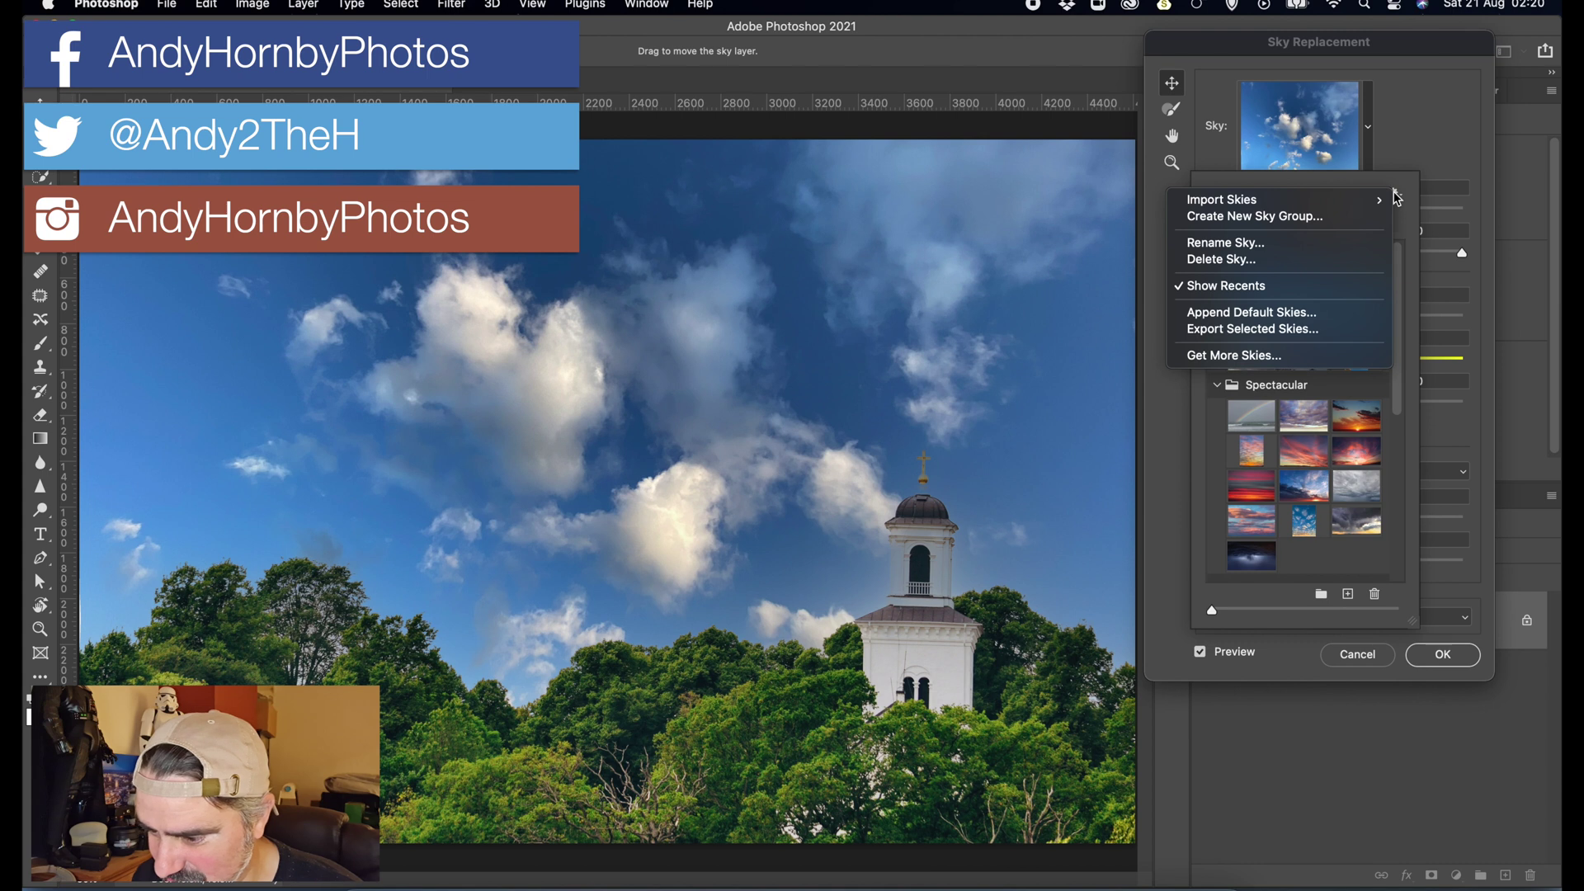
pyautogui.moveTo(1288, 203)
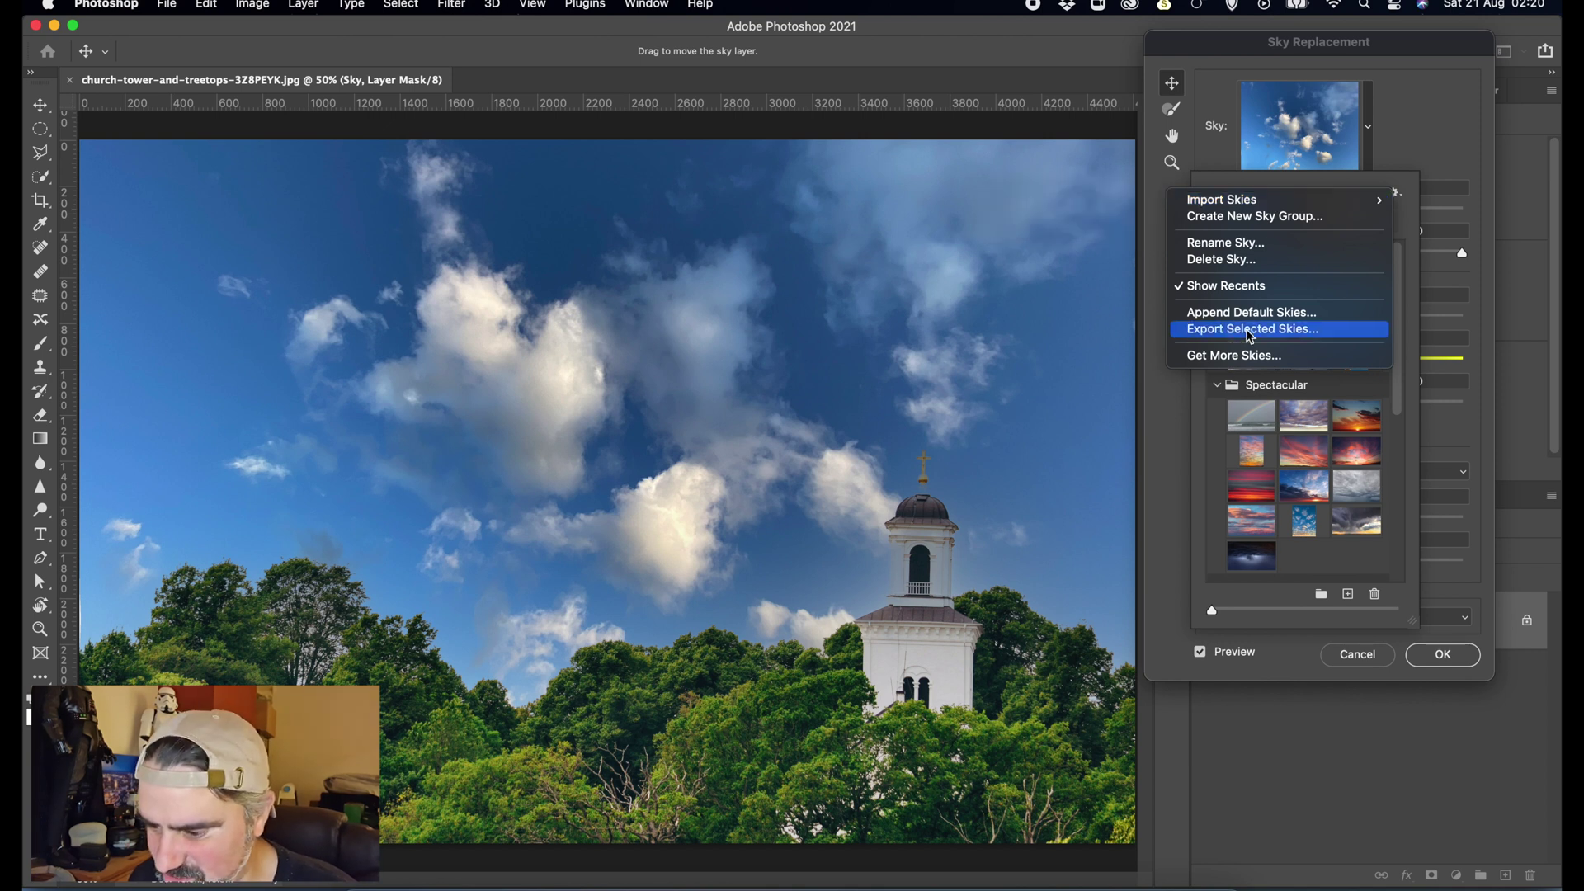
pyautogui.click(1255, 359)
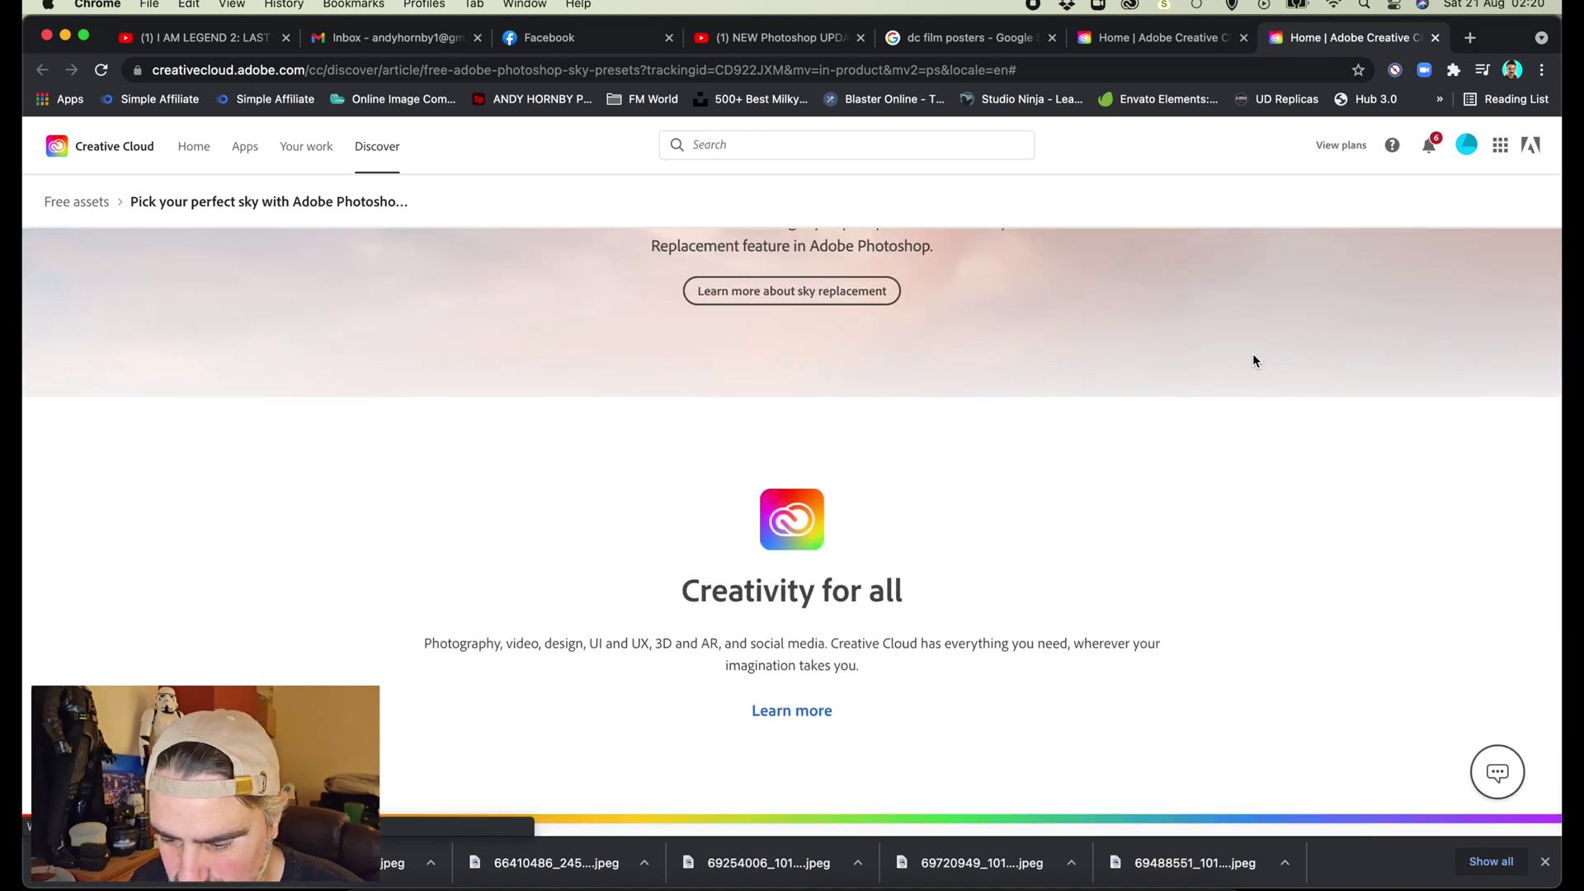
# - Download the Sunsets and Spectacular sky packs from the article
pyautogui.scroll(20, 1254, 361)
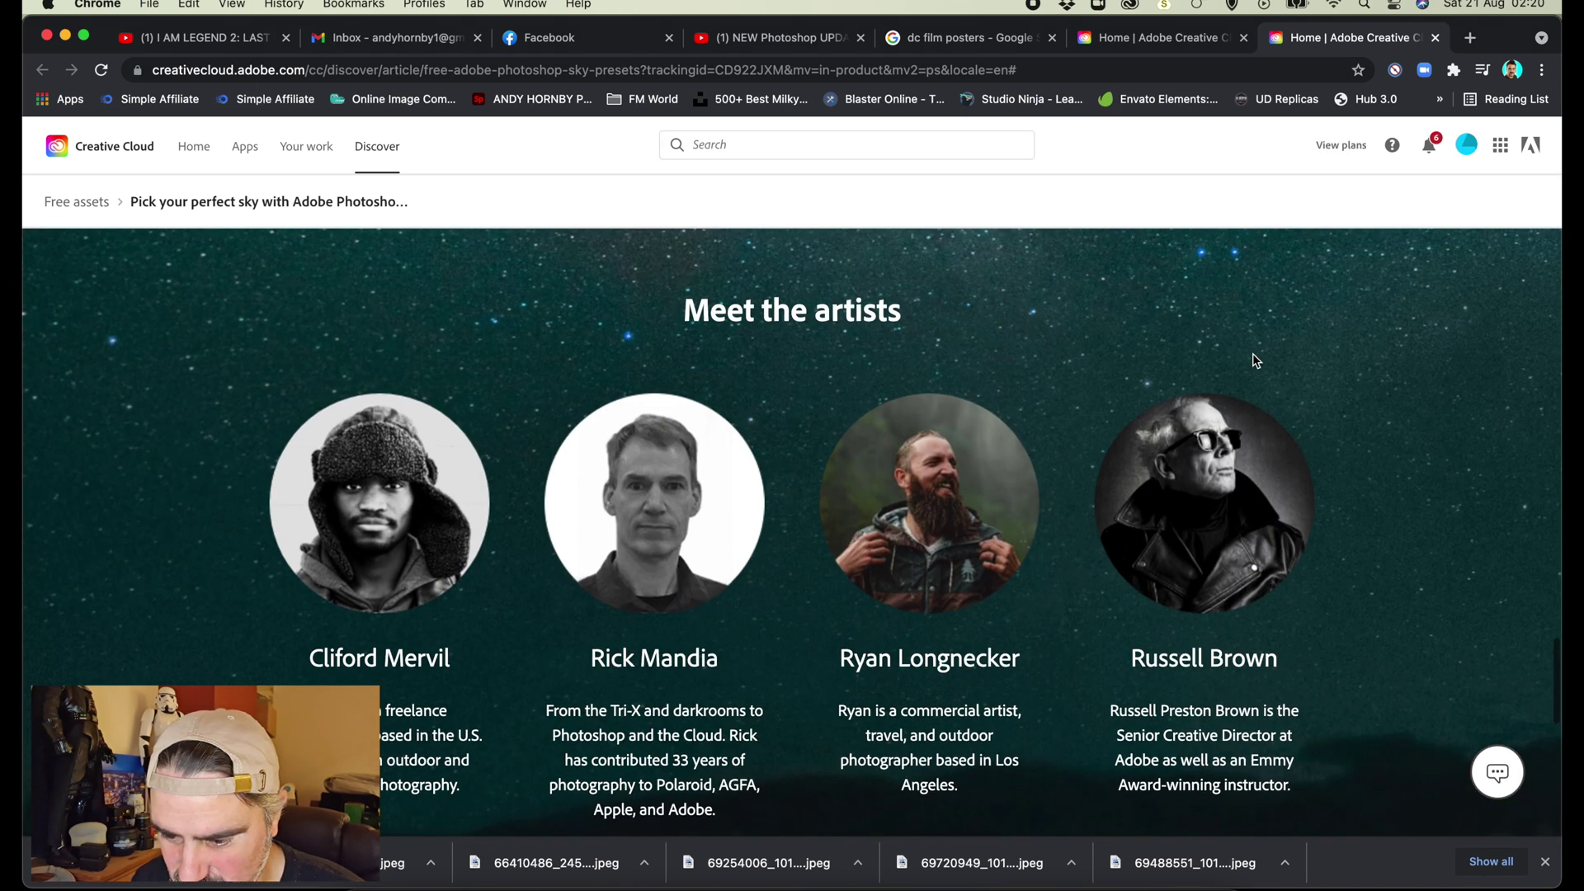
pyautogui.scroll(-15, 1253, 361)
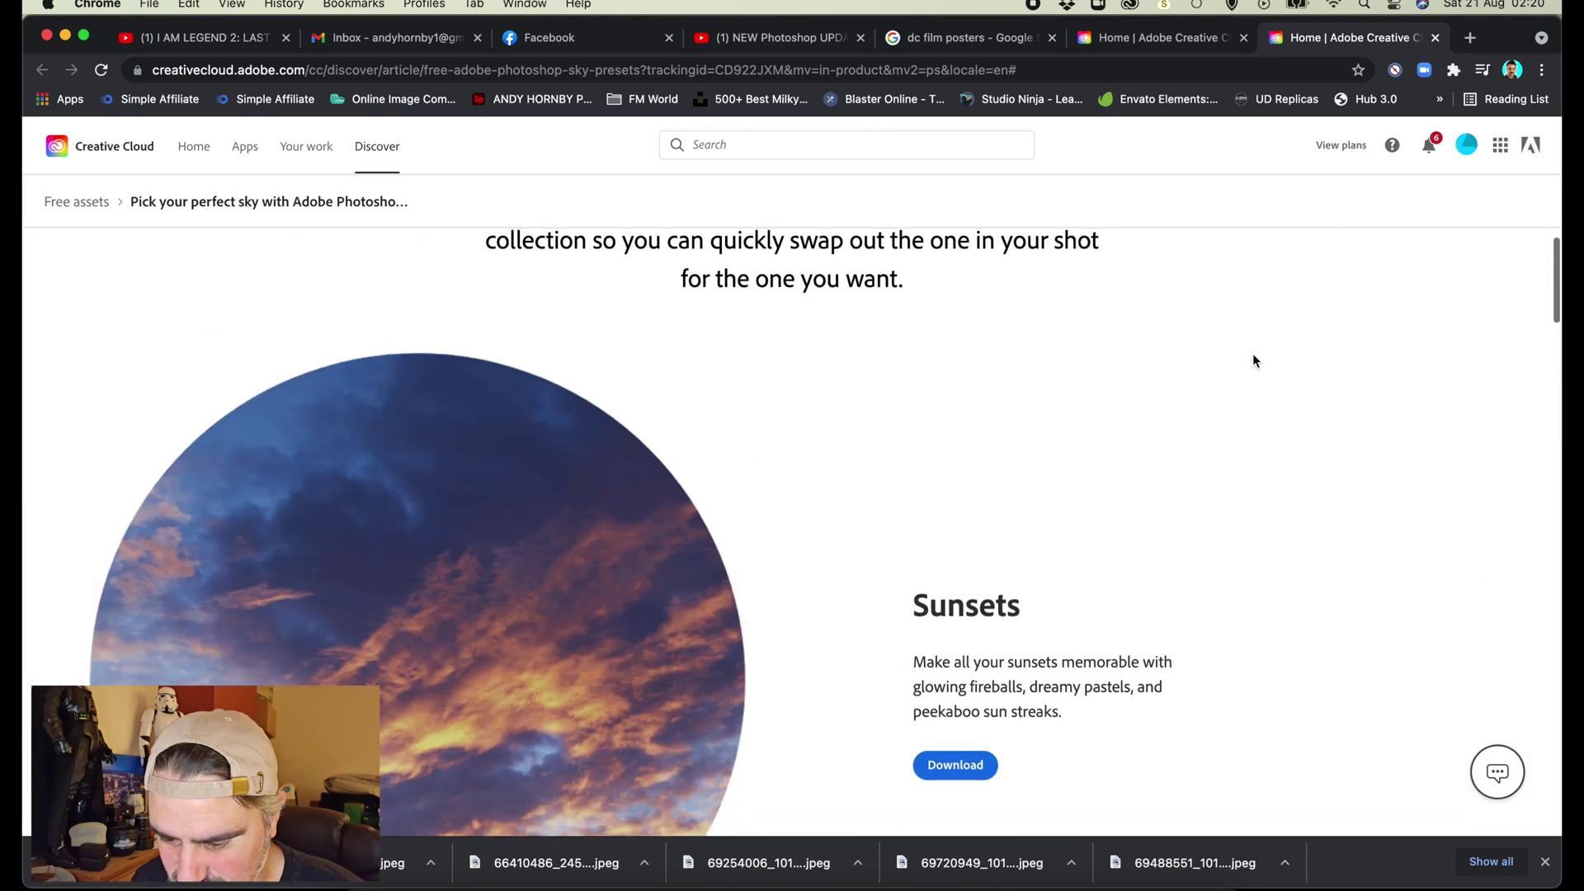
pyautogui.click(958, 465)
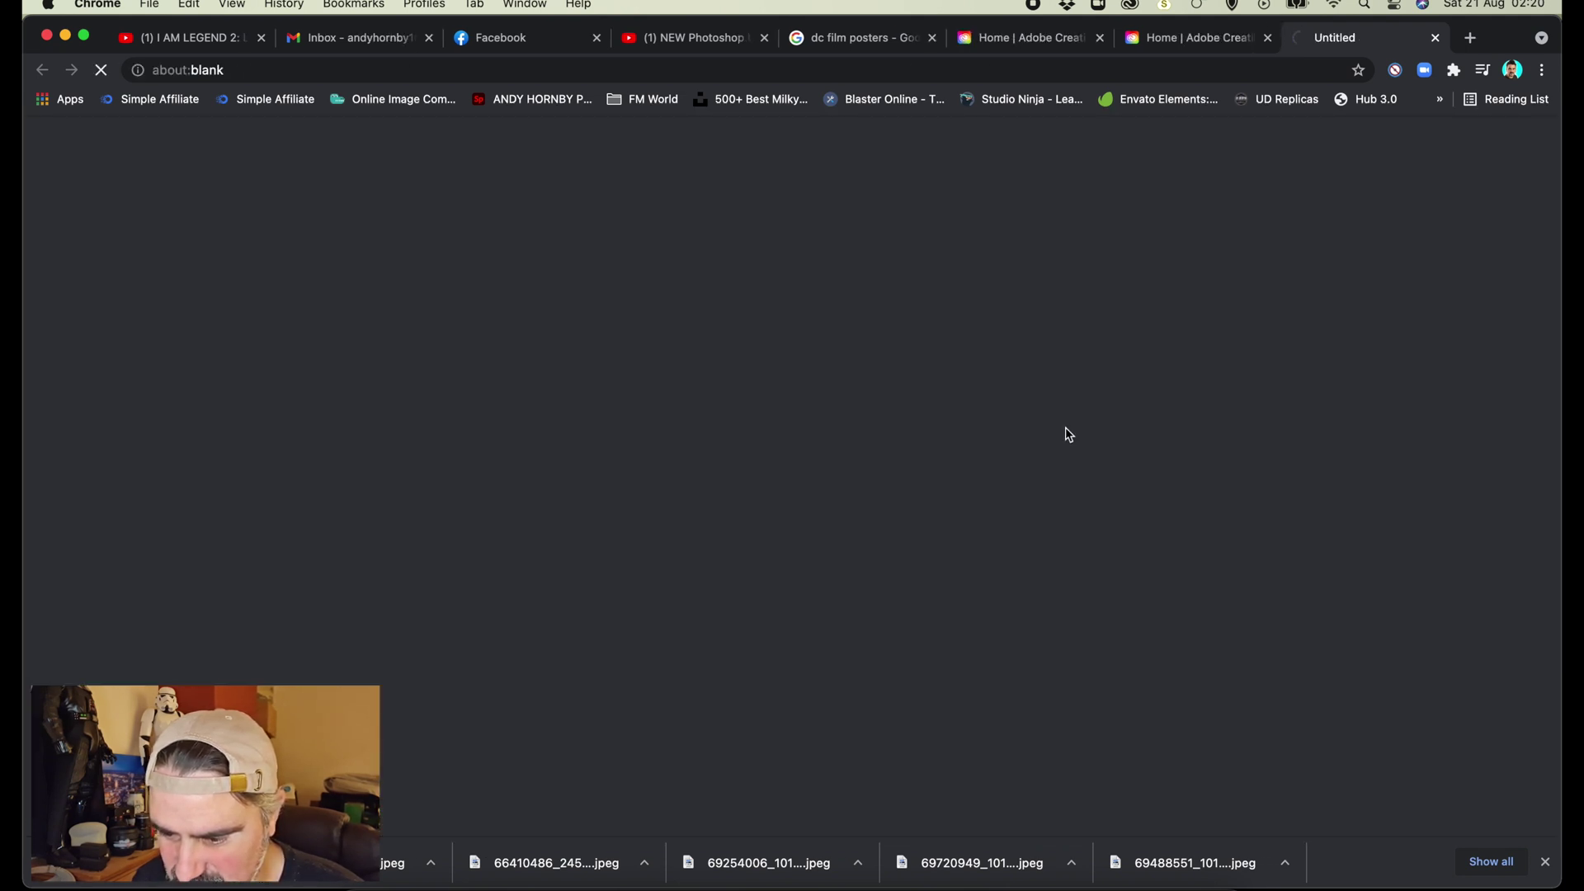
pyautogui.scroll(-5, 1066, 431)
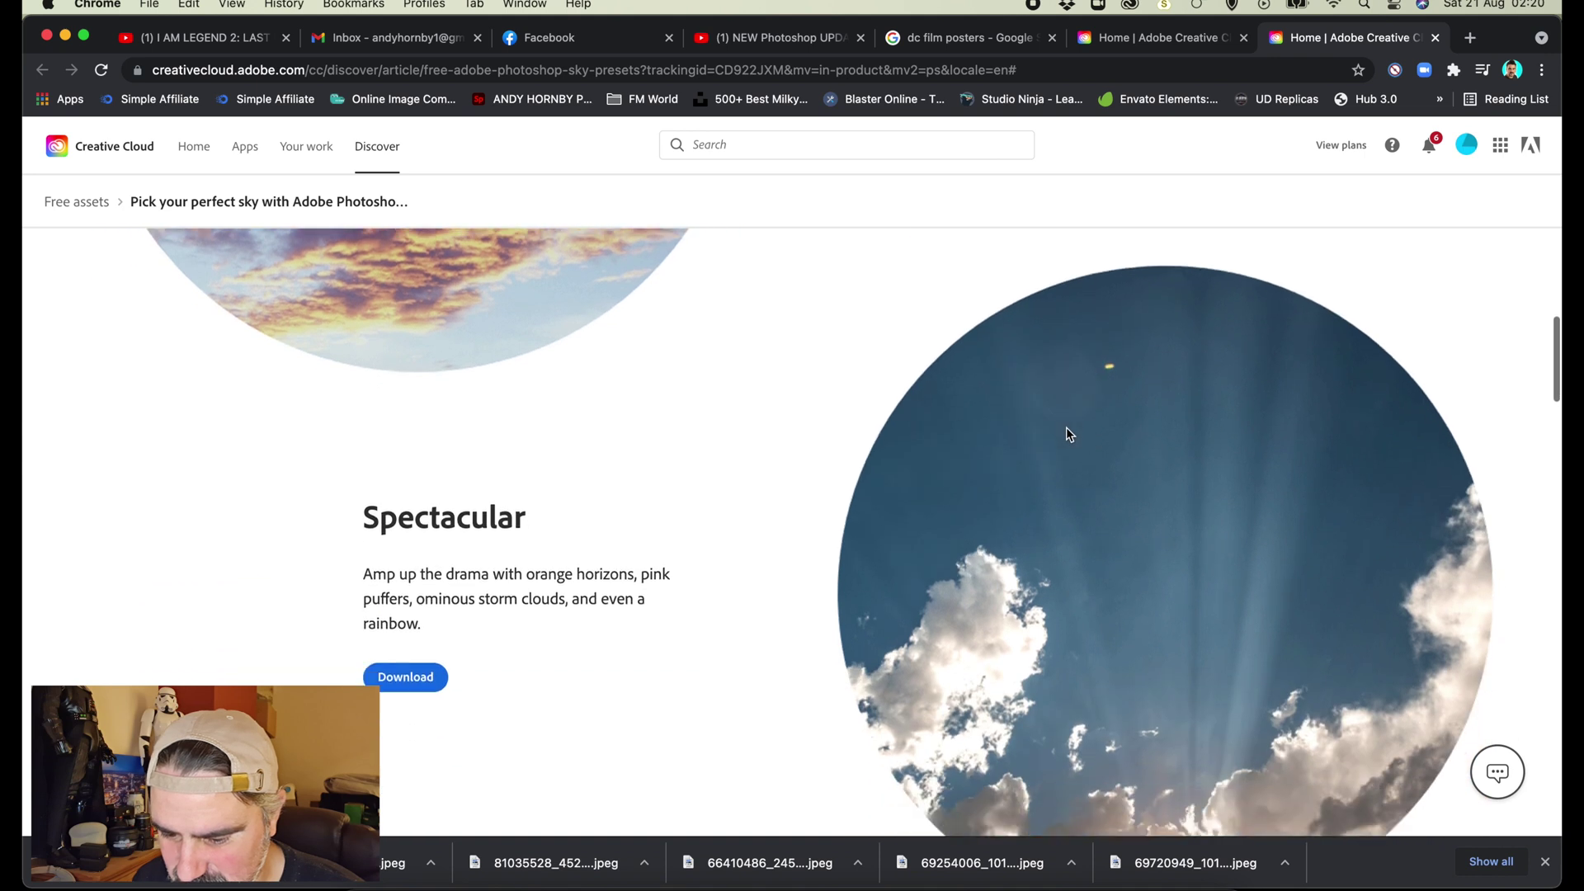
pyautogui.click(405, 615)
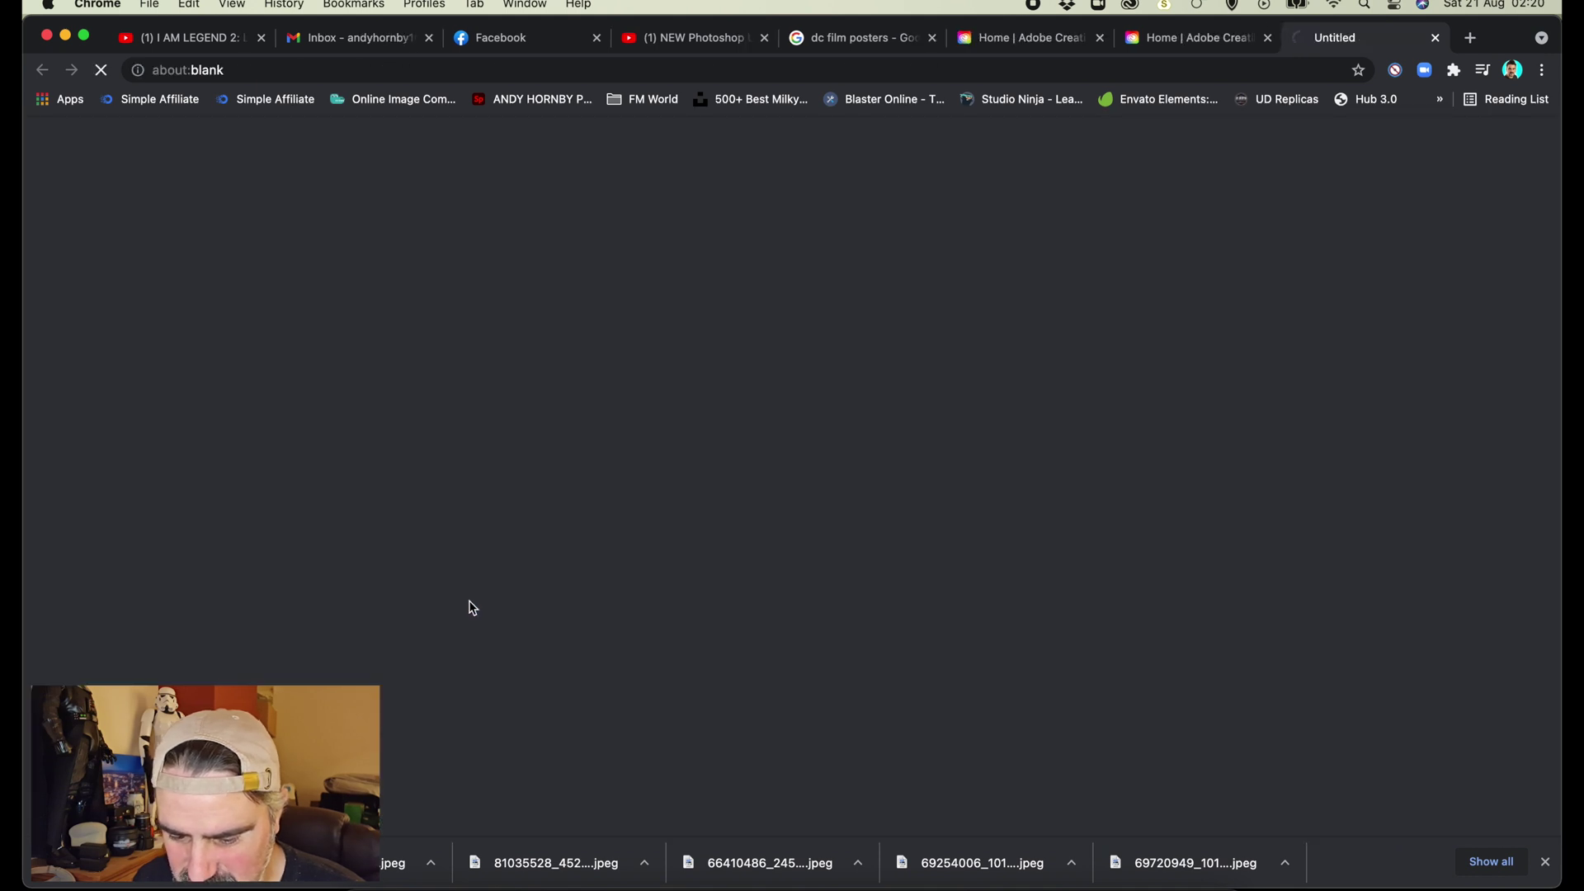
# - Download the Night Skies, Blue Skies and Storms sky packs
pyautogui.scroll(-5, 685, 585)
pyautogui.scroll(-3, 685, 592)
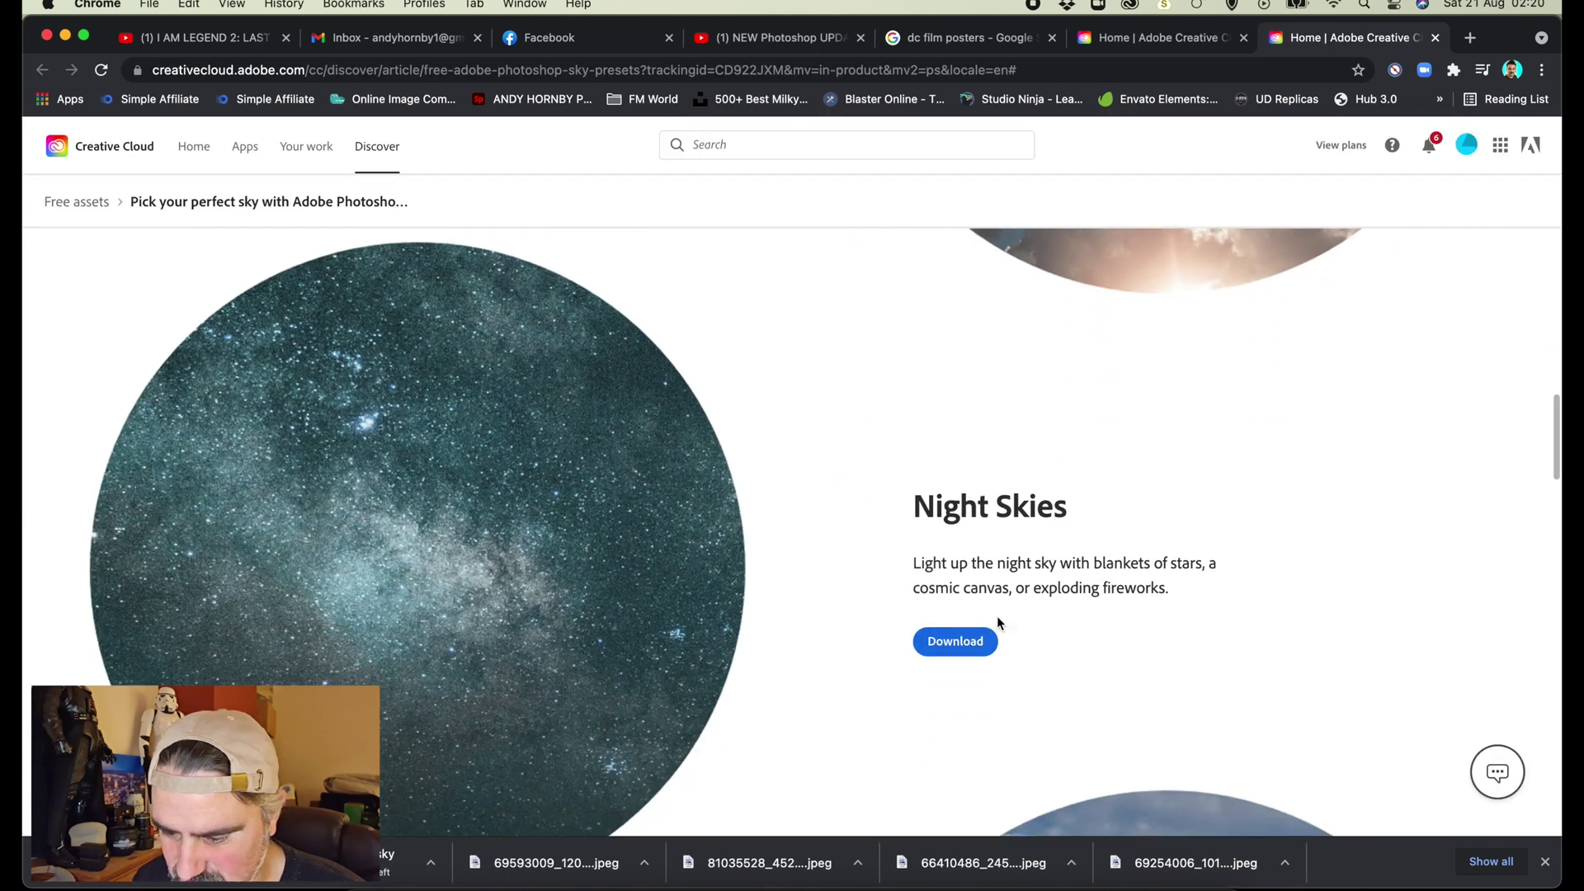
pyautogui.click(965, 643)
pyautogui.scroll(-4, 972, 646)
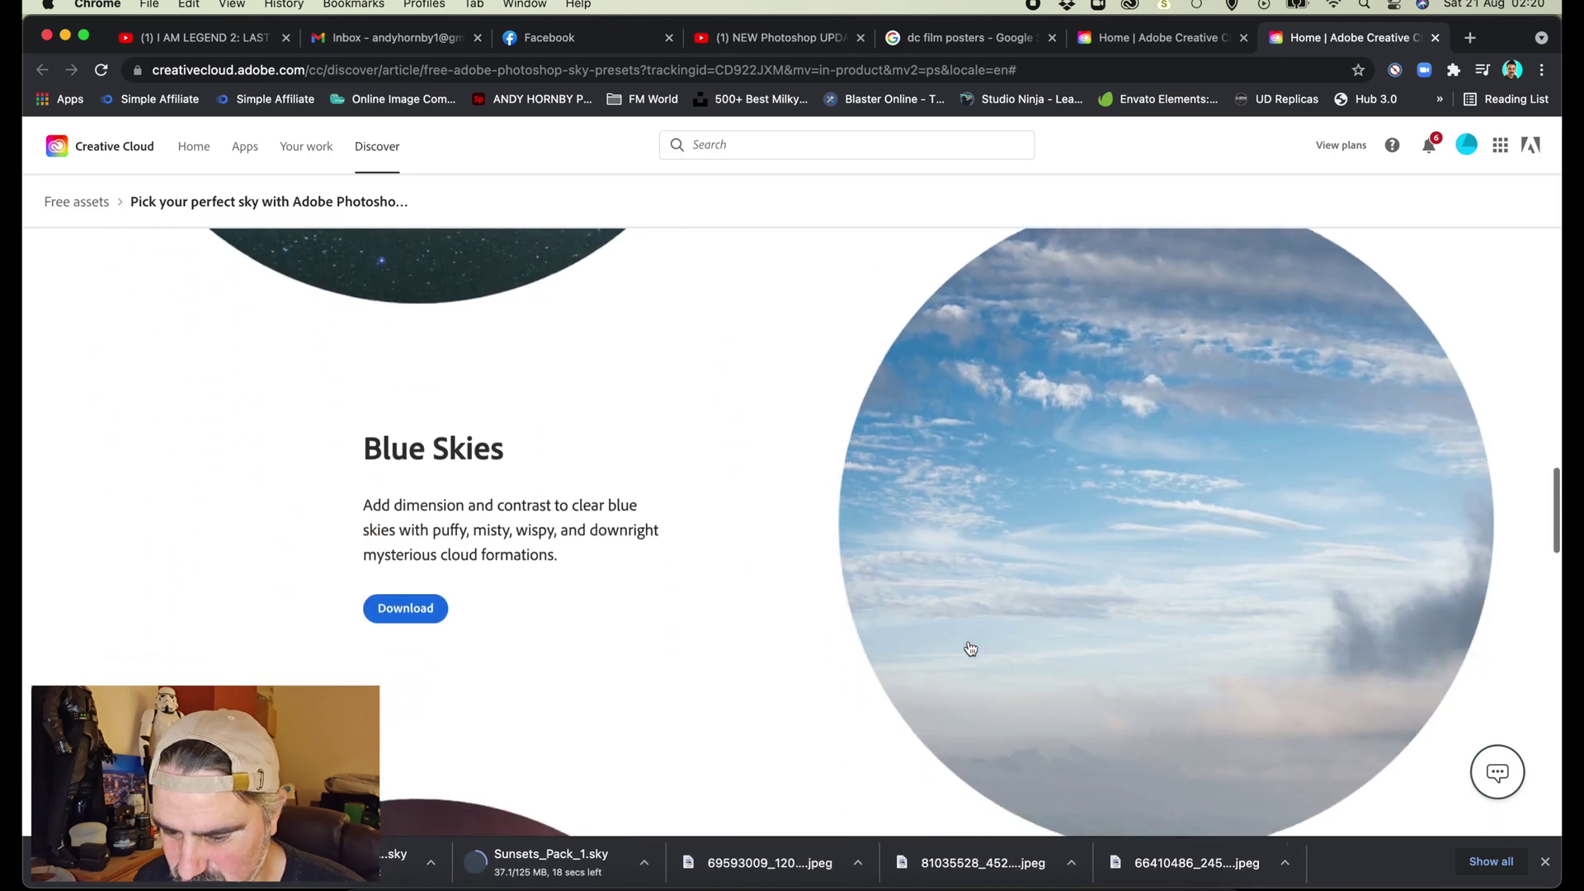
pyautogui.click(408, 597)
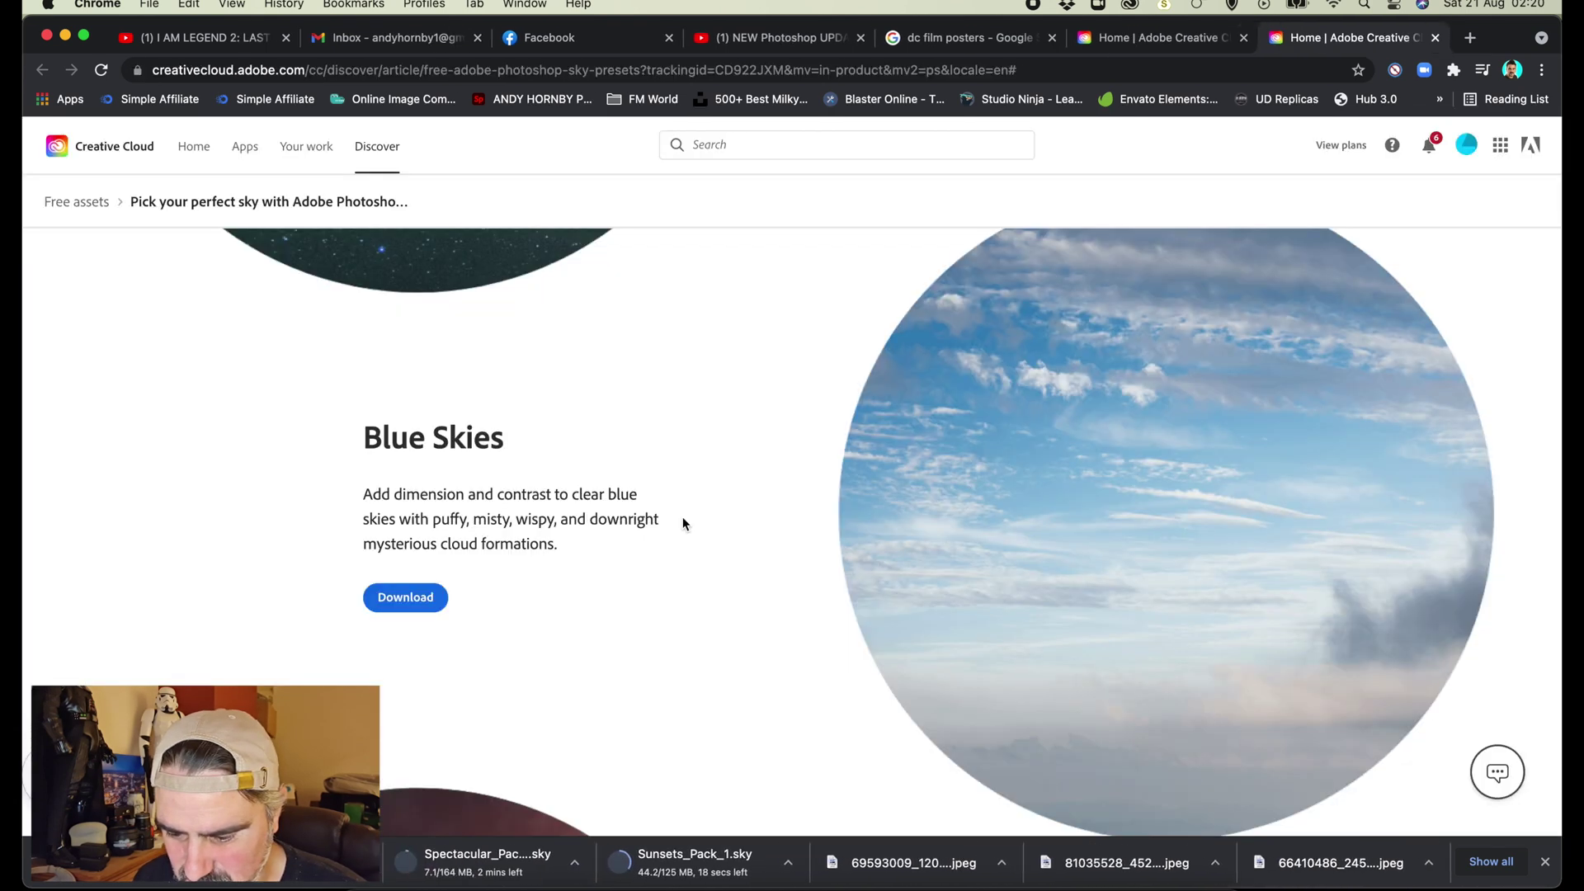
pyautogui.scroll(-10, 681, 516)
pyautogui.click(953, 602)
pyautogui.scroll(-10, 953, 605)
pyautogui.scroll(15, 949, 602)
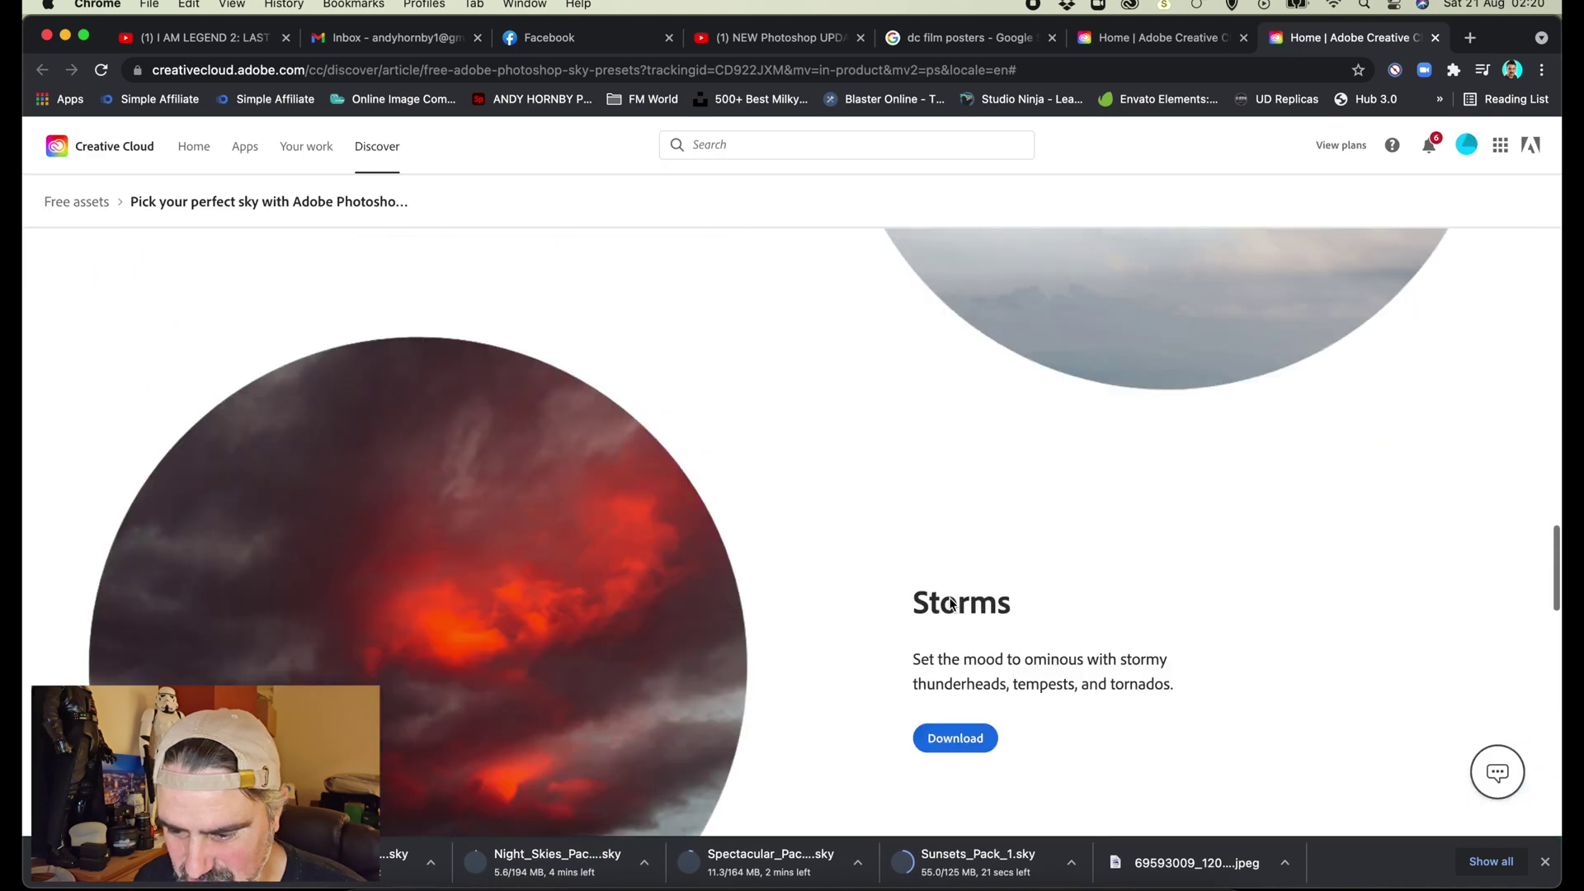
pyautogui.scroll(10, 951, 604)
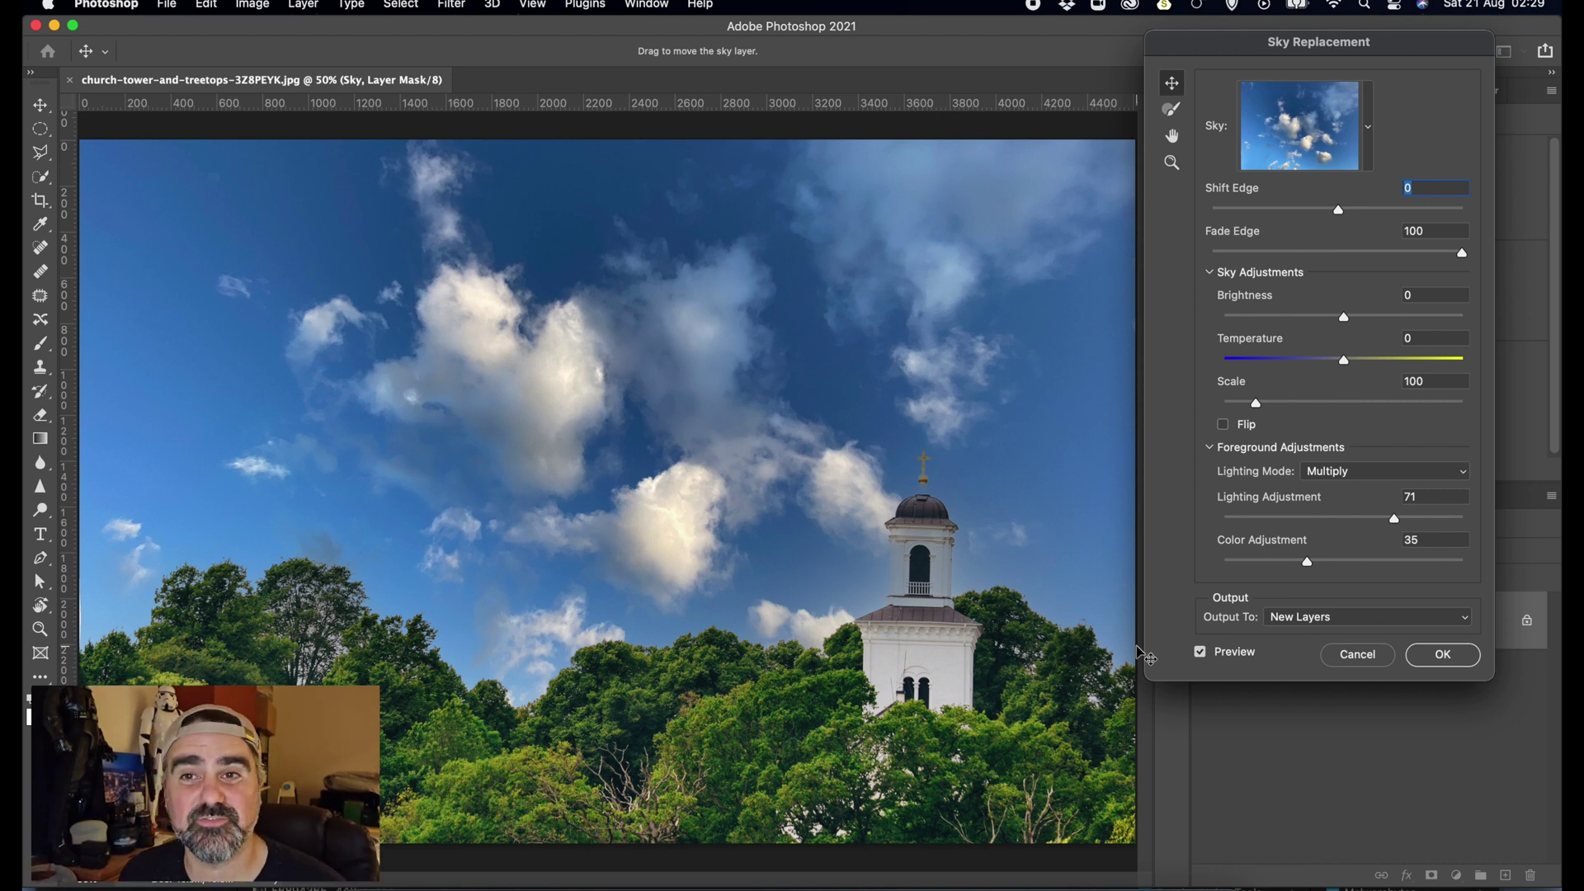
# - Browse to Photoshop's Presets > Skies folder in the Import Skies from Sky Presets dialog
pyautogui.click(1370, 149)
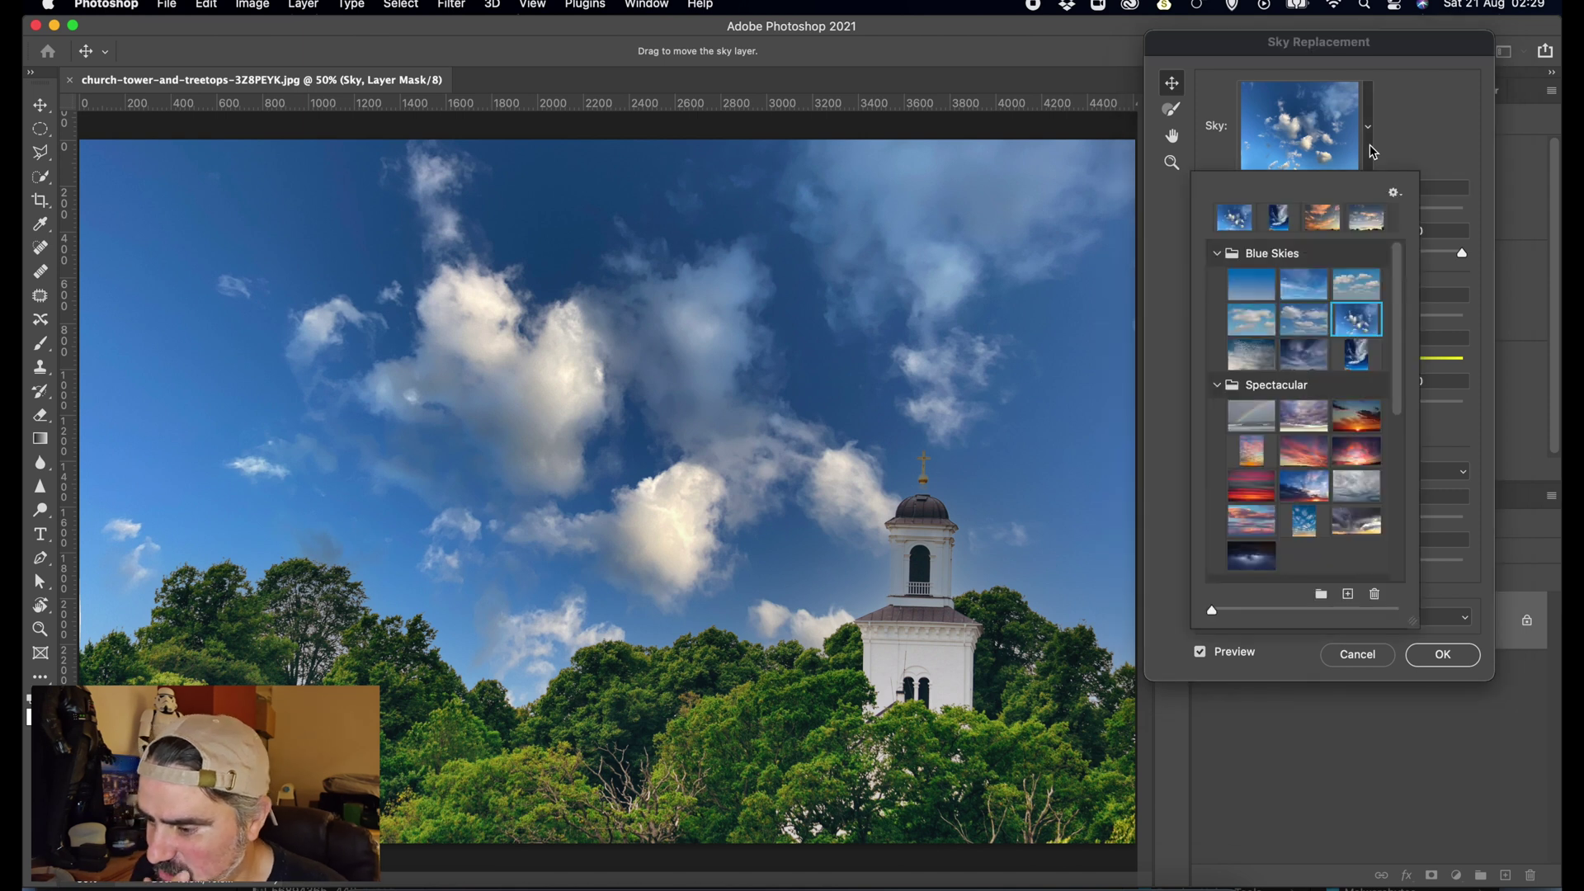
pyautogui.click(1397, 193)
pyautogui.moveTo(1327, 198)
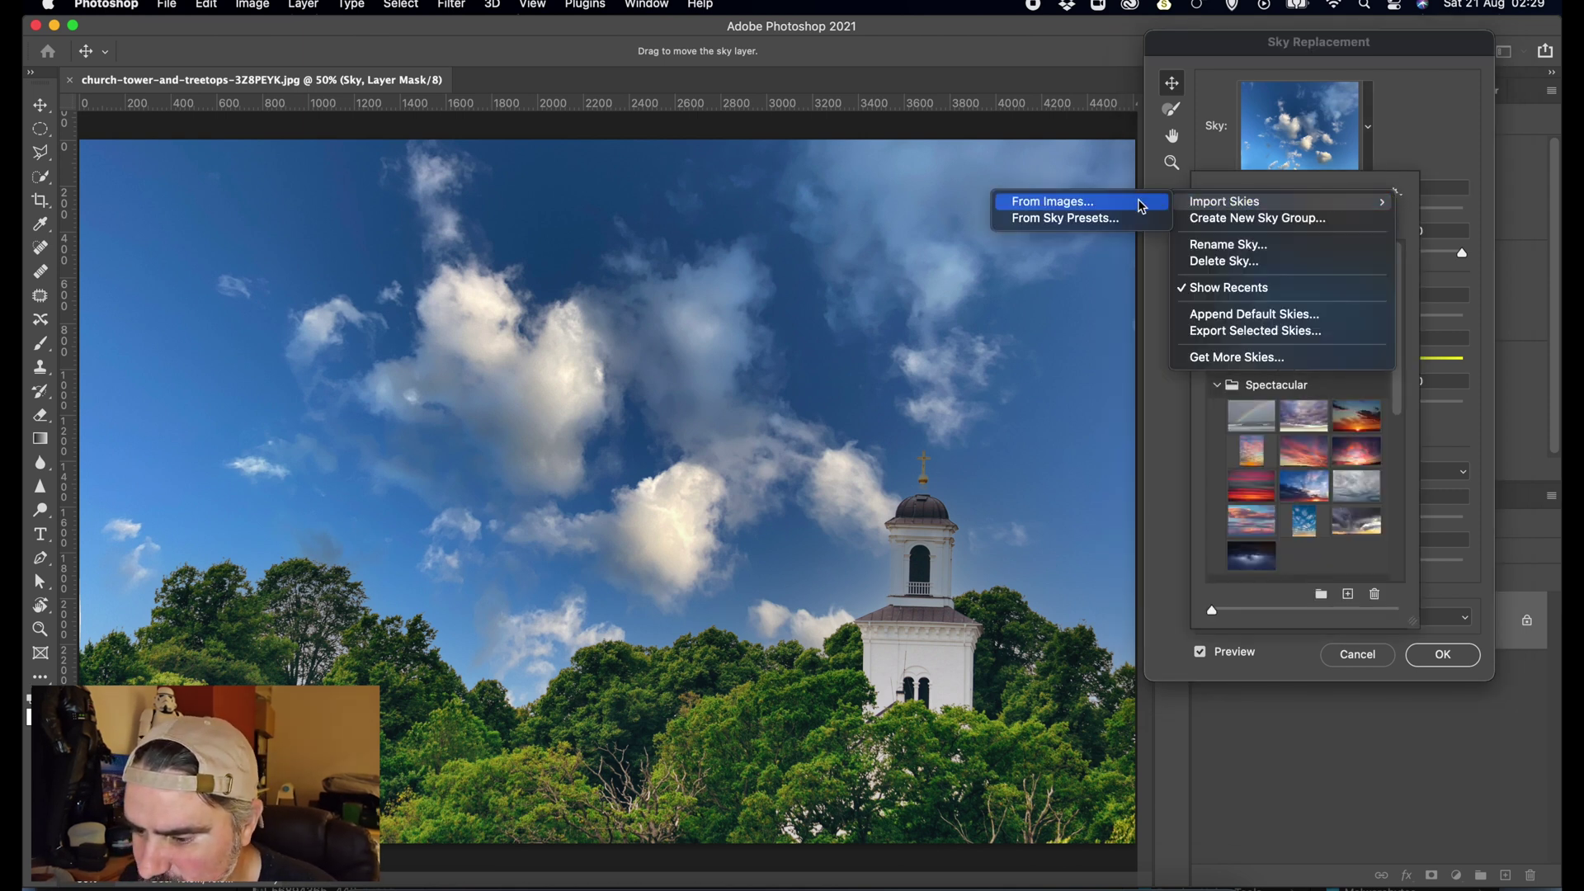
pyautogui.click(1076, 219)
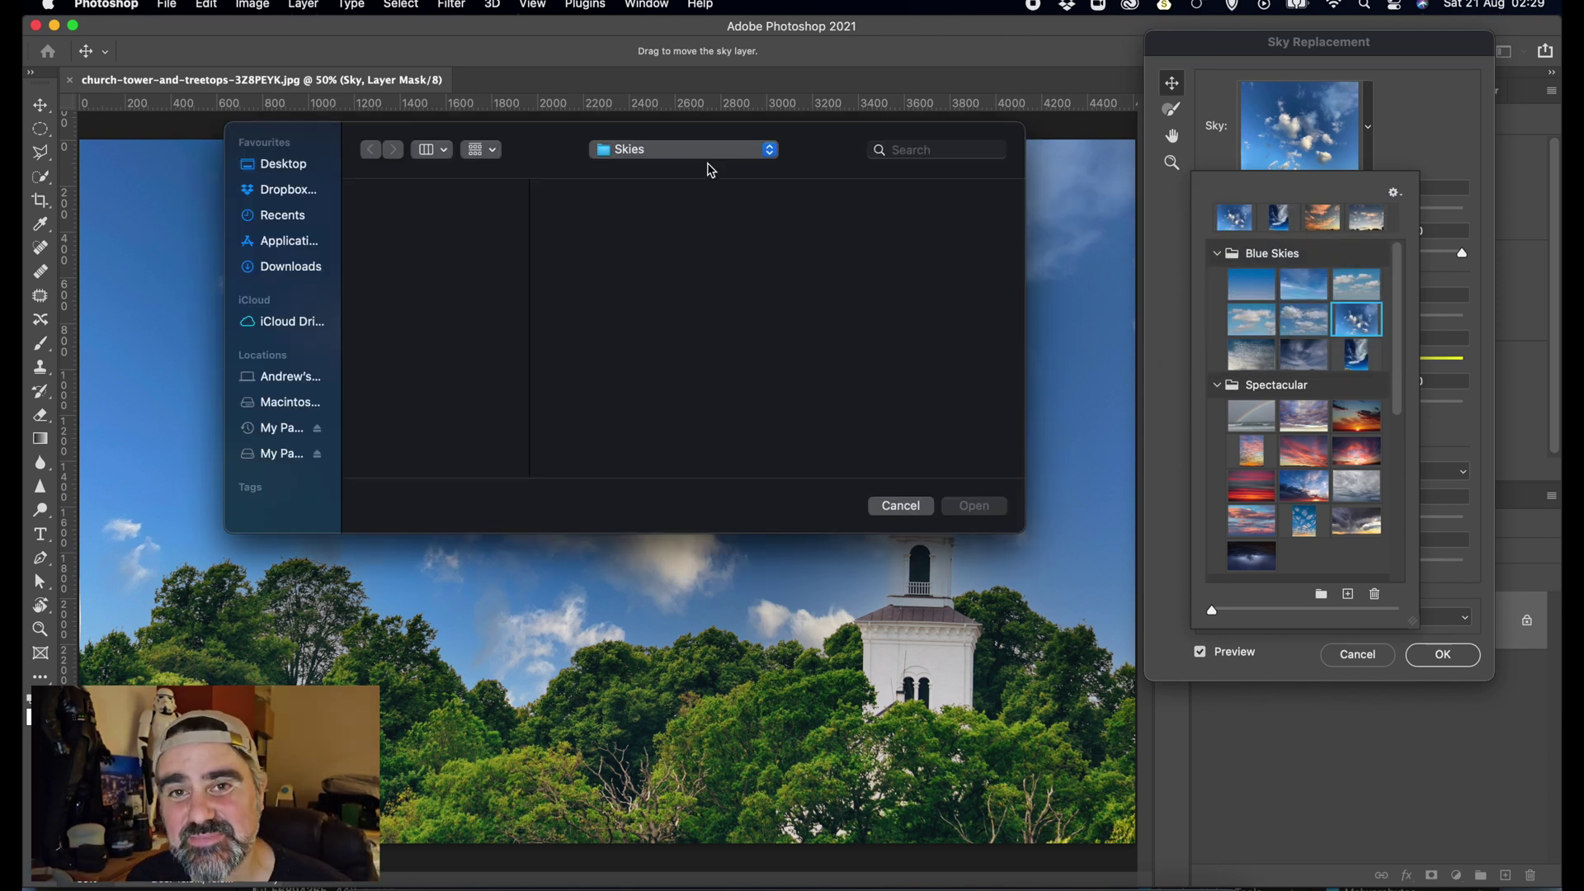
pyautogui.click(730, 156)
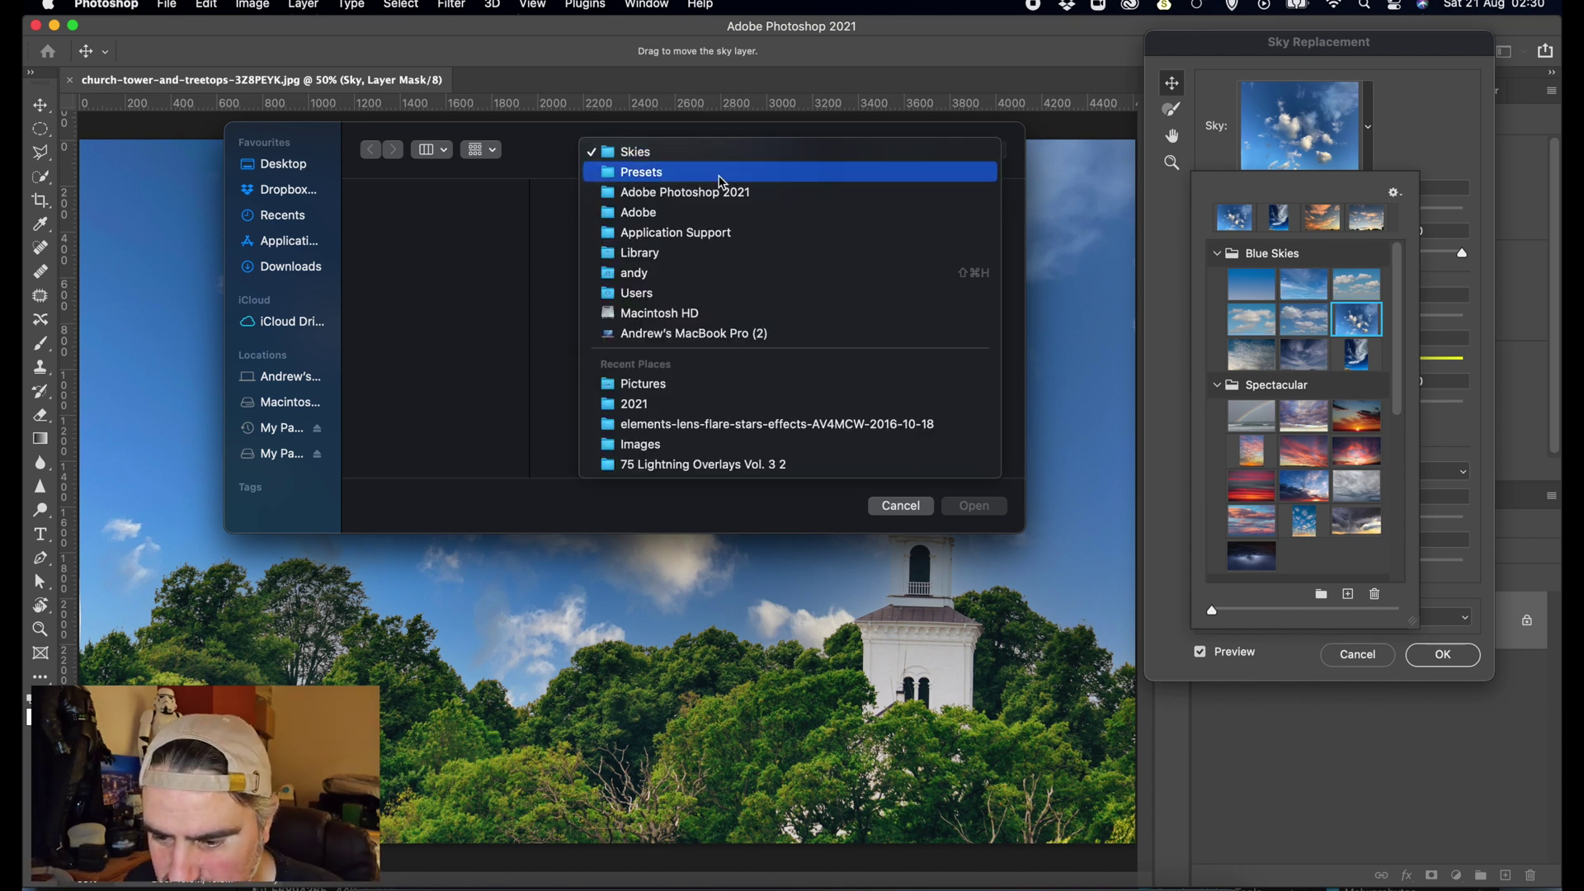
pyautogui.click(722, 174)
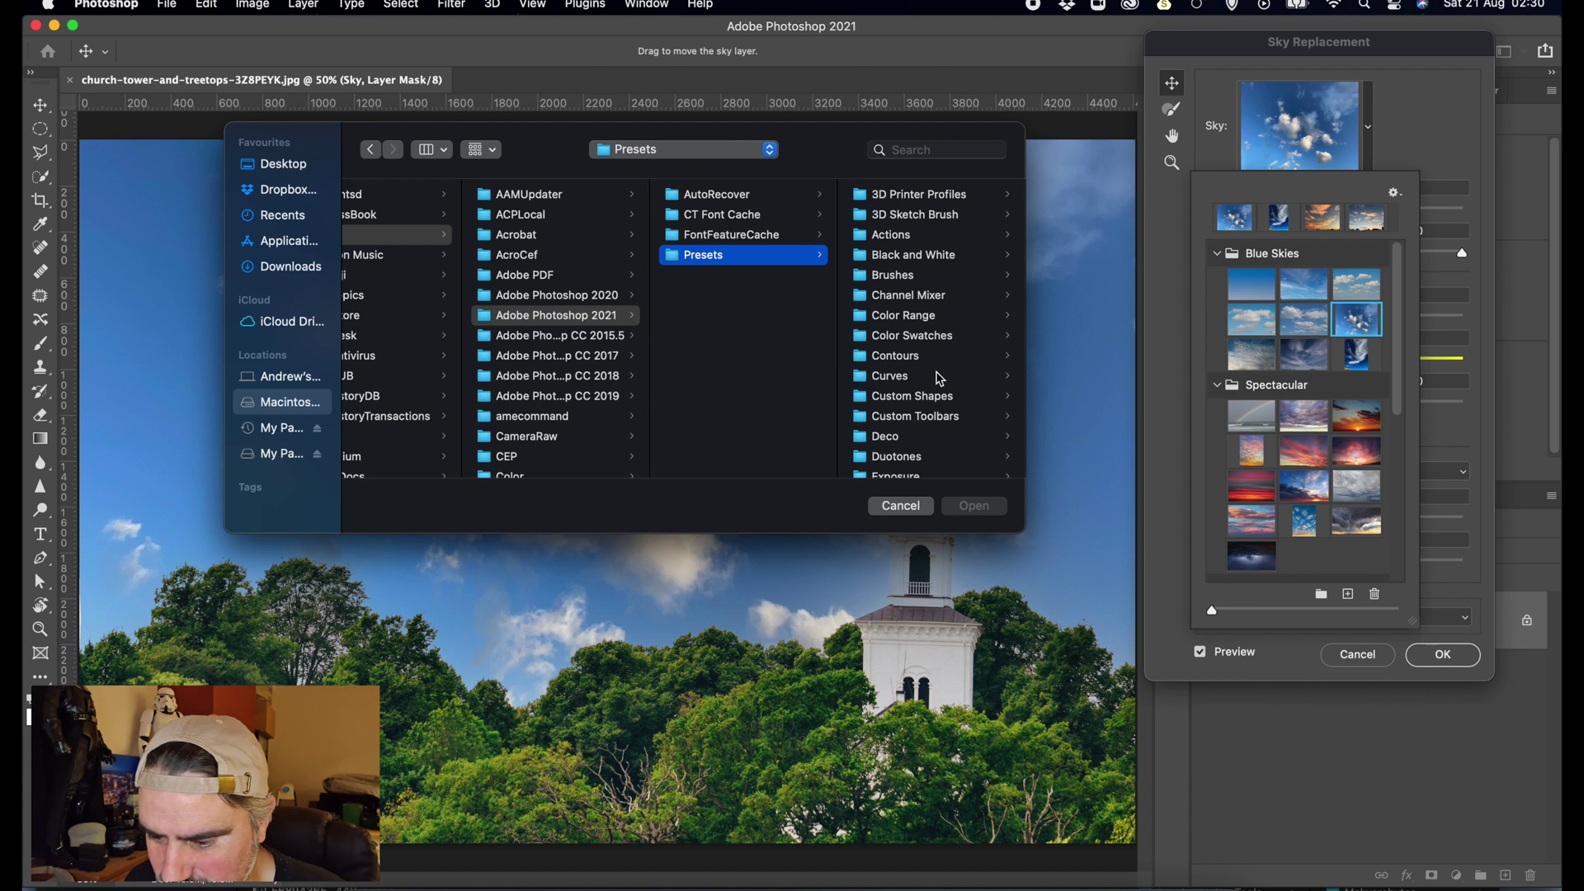
pyautogui.scroll(-10, 939, 378)
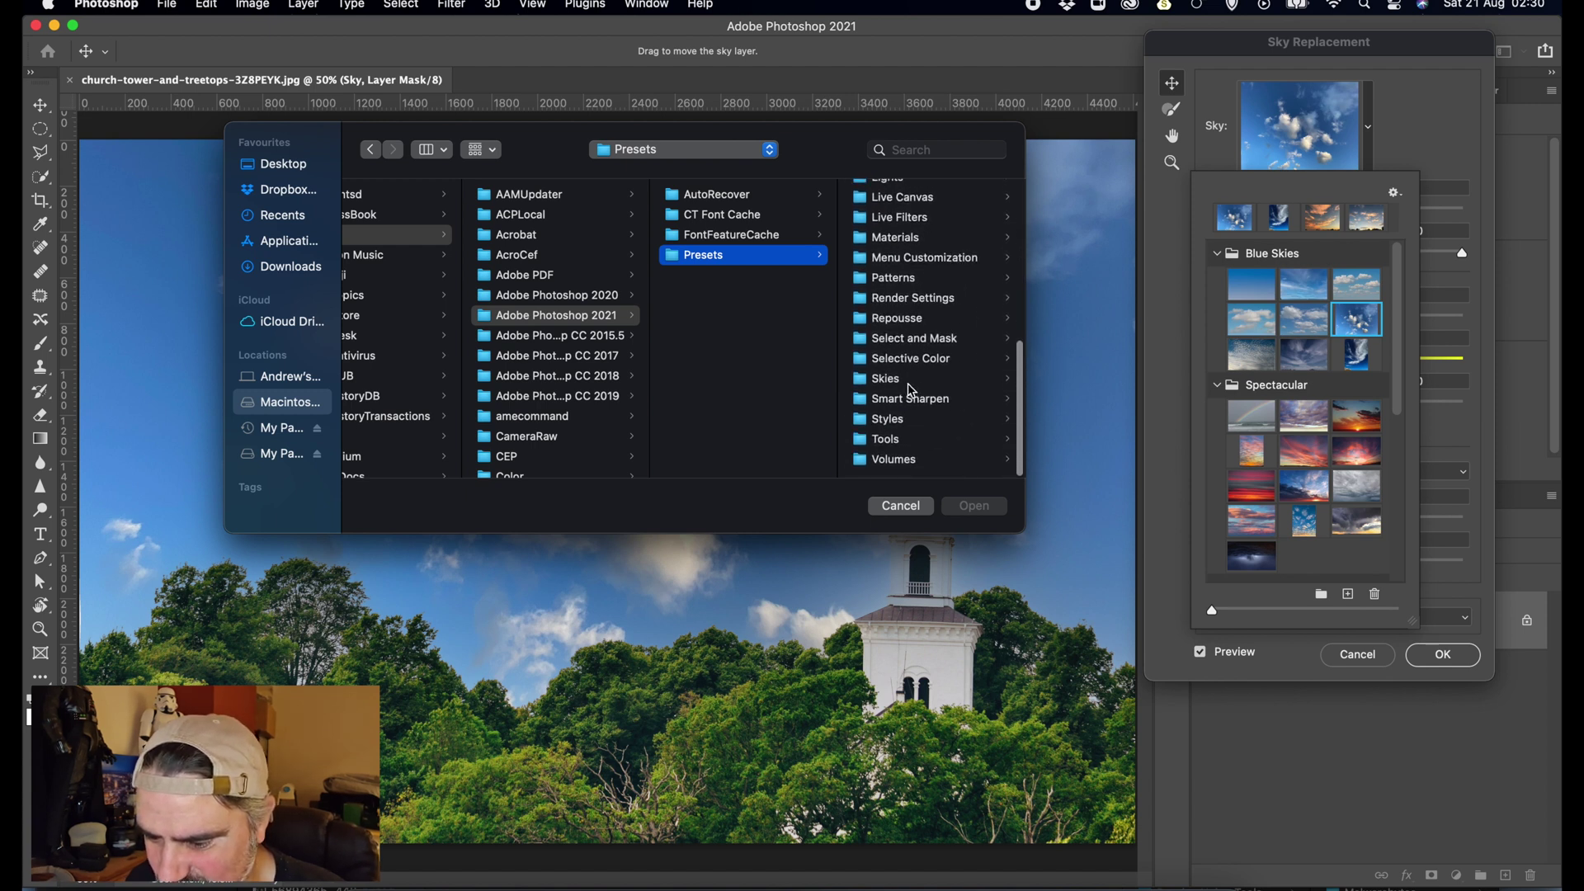
pyautogui.click(907, 382)
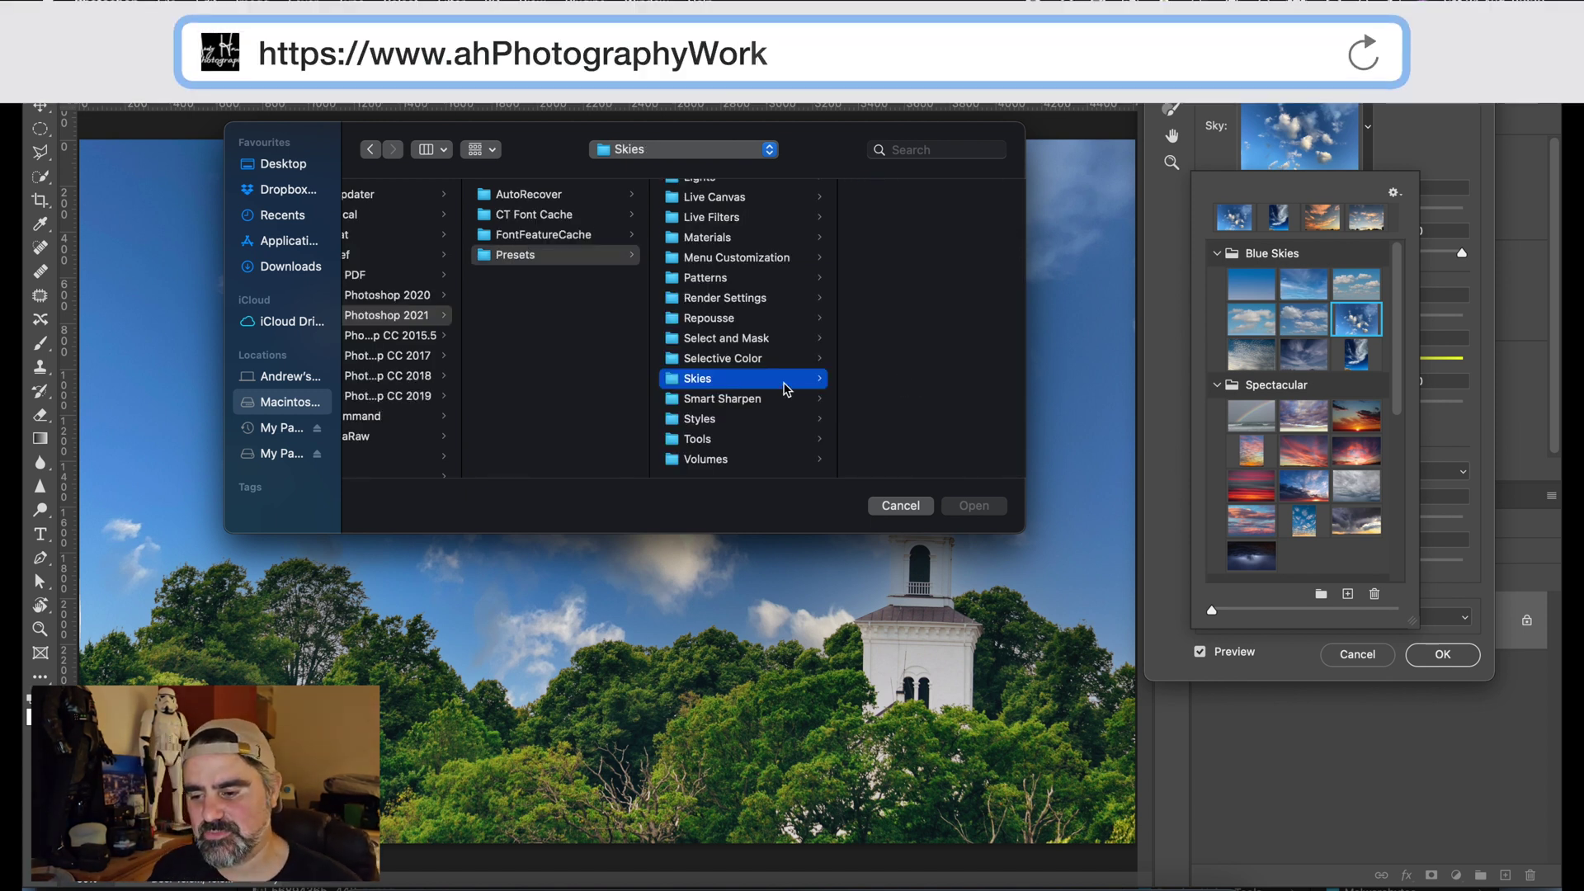
# - Reveal the Skies folder in Finder and move the five downloaded .sky files into it
pyautogui.rightClick(784, 386)
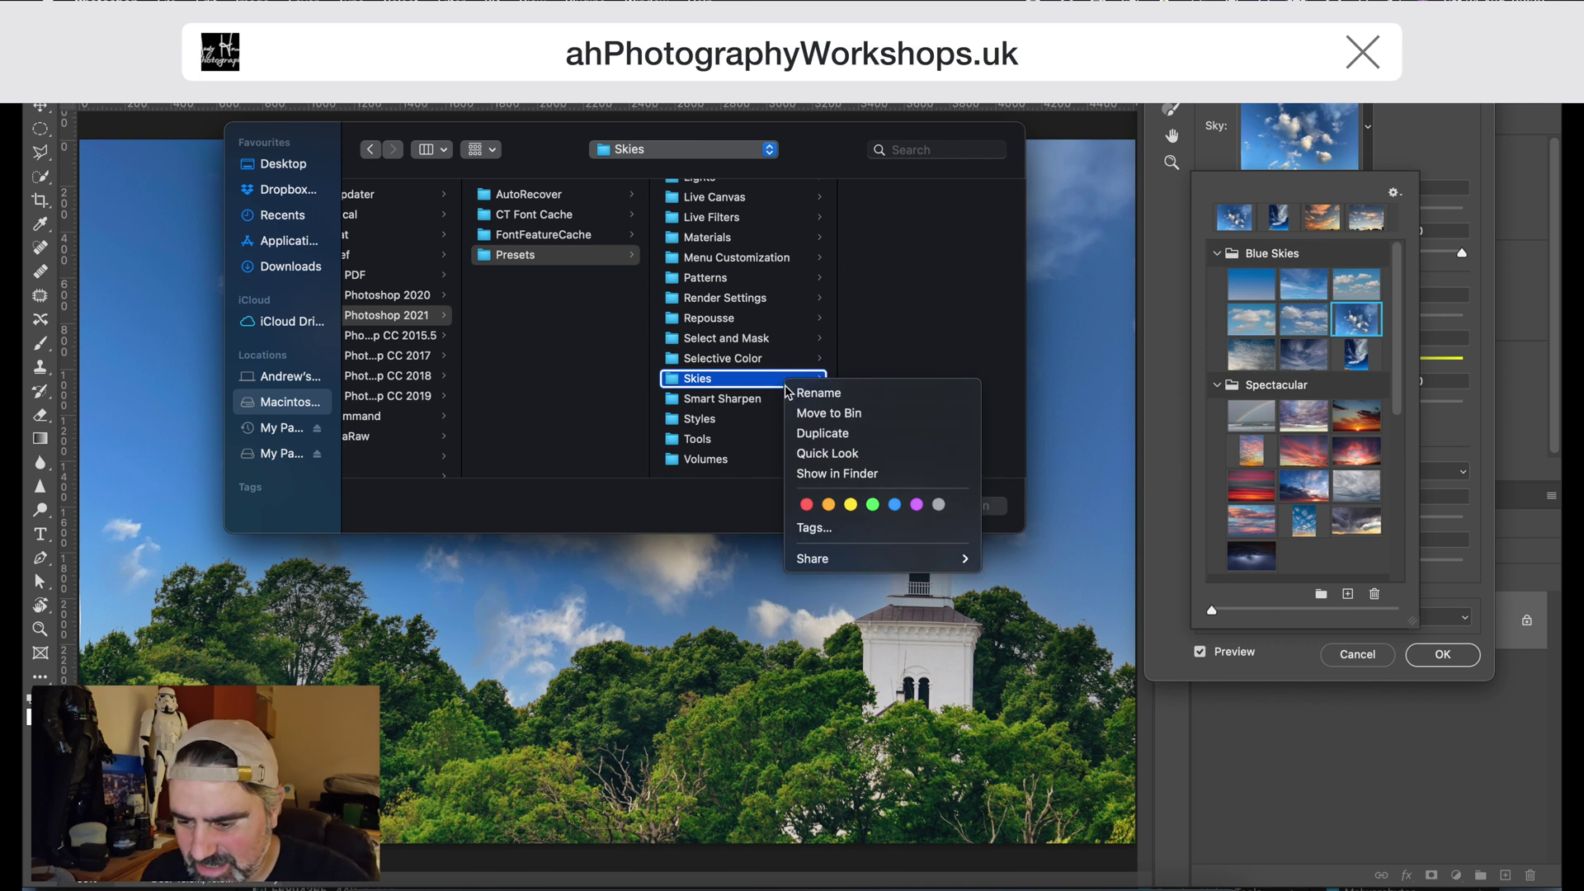
pyautogui.click(854, 474)
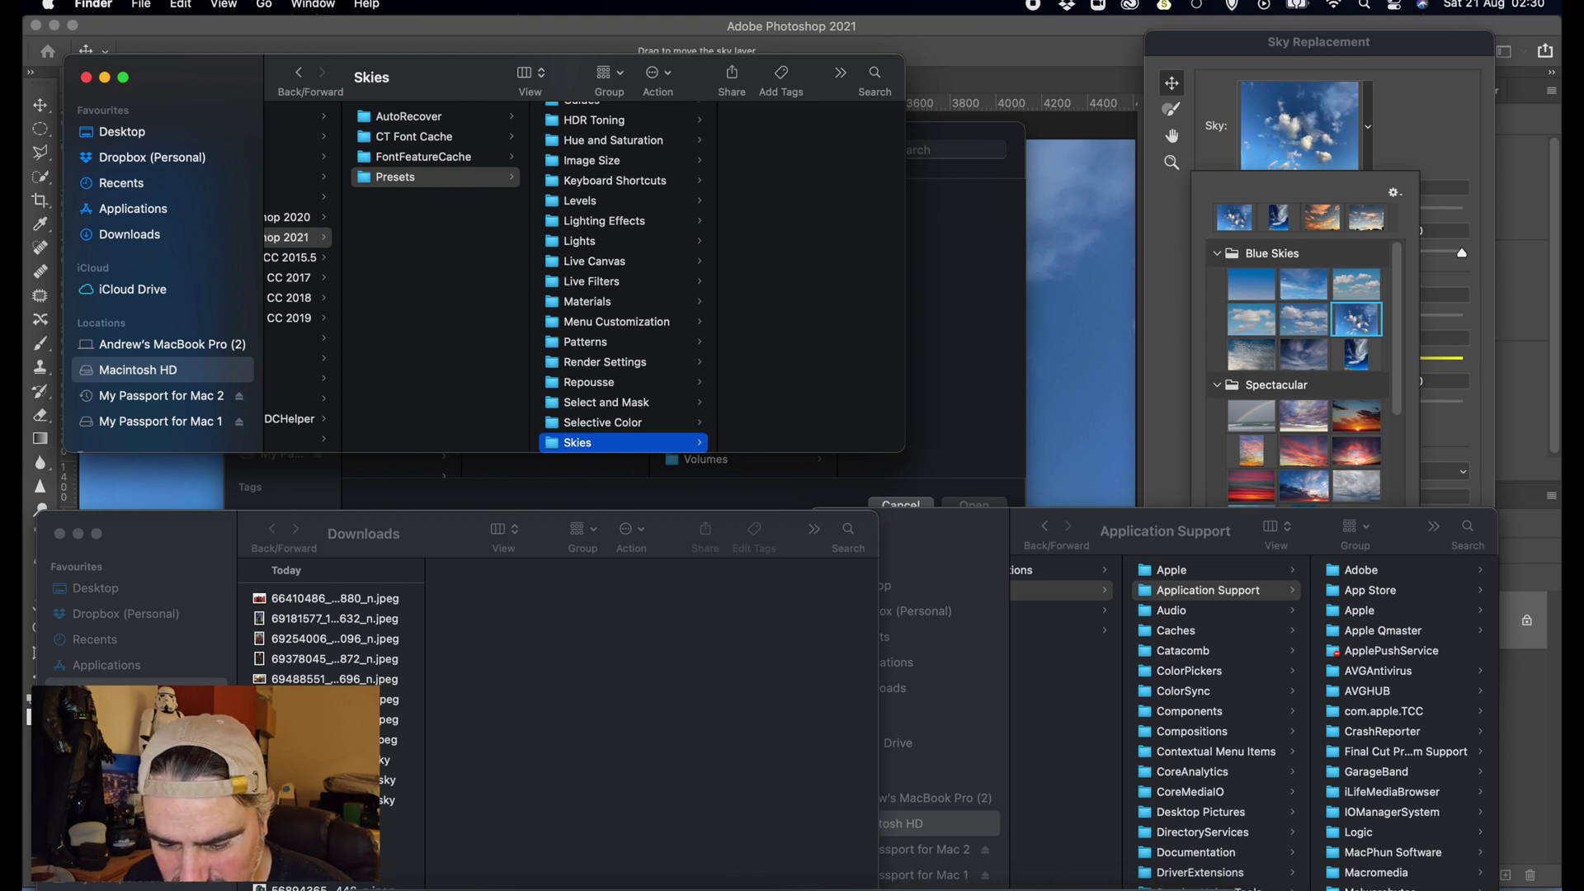
pyautogui.click(652, 660)
pyautogui.click(396, 760)
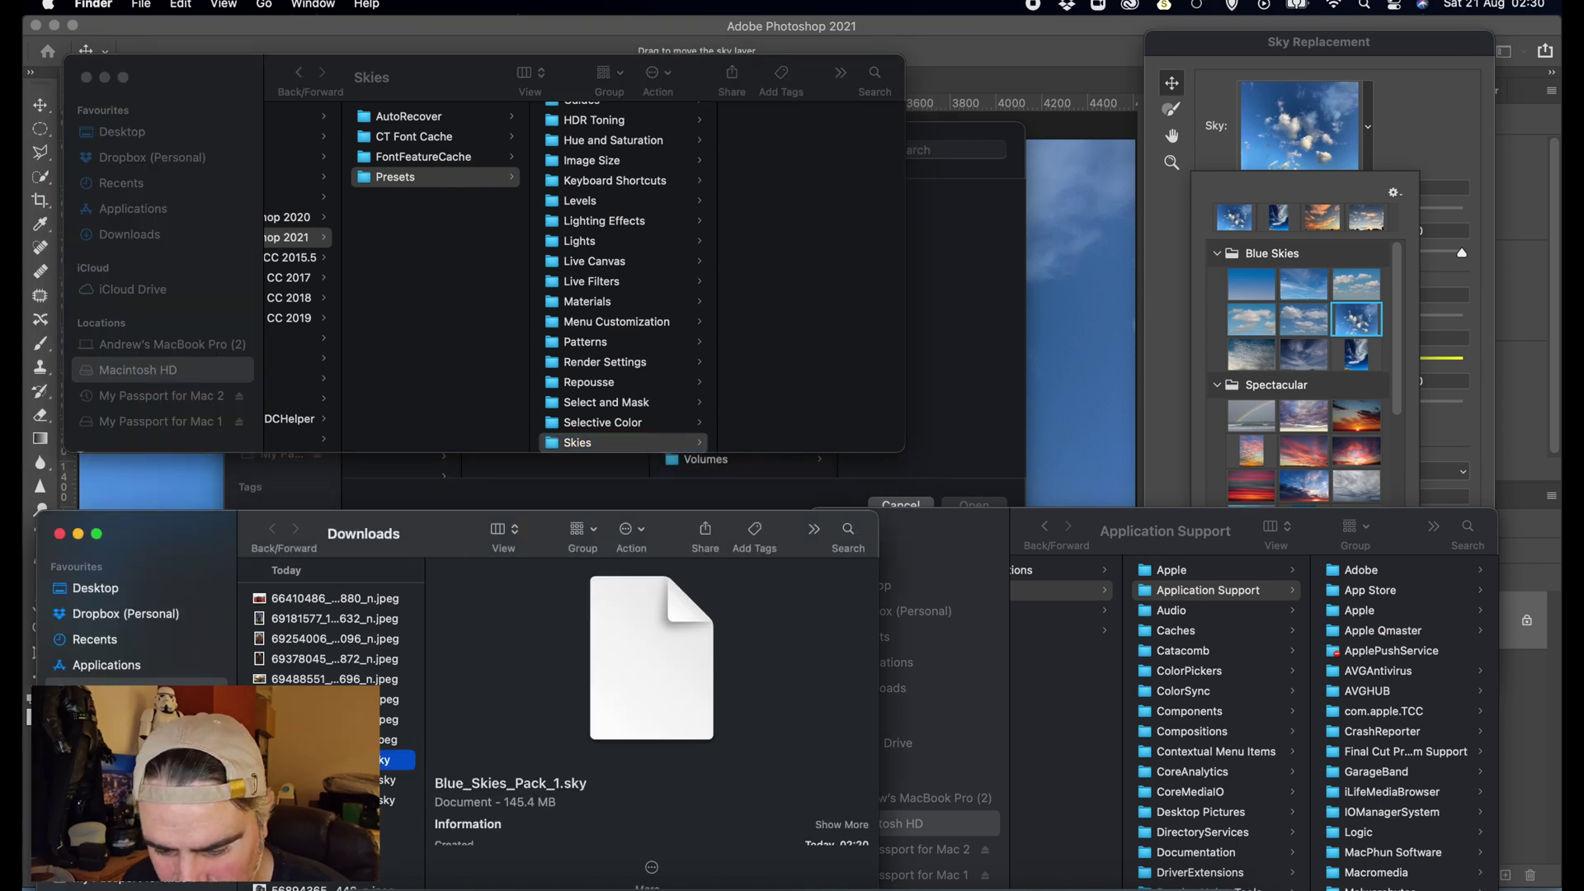
pyautogui.keyDown('shift'); pyautogui.click(396, 841); pyautogui.keyUp('shift')
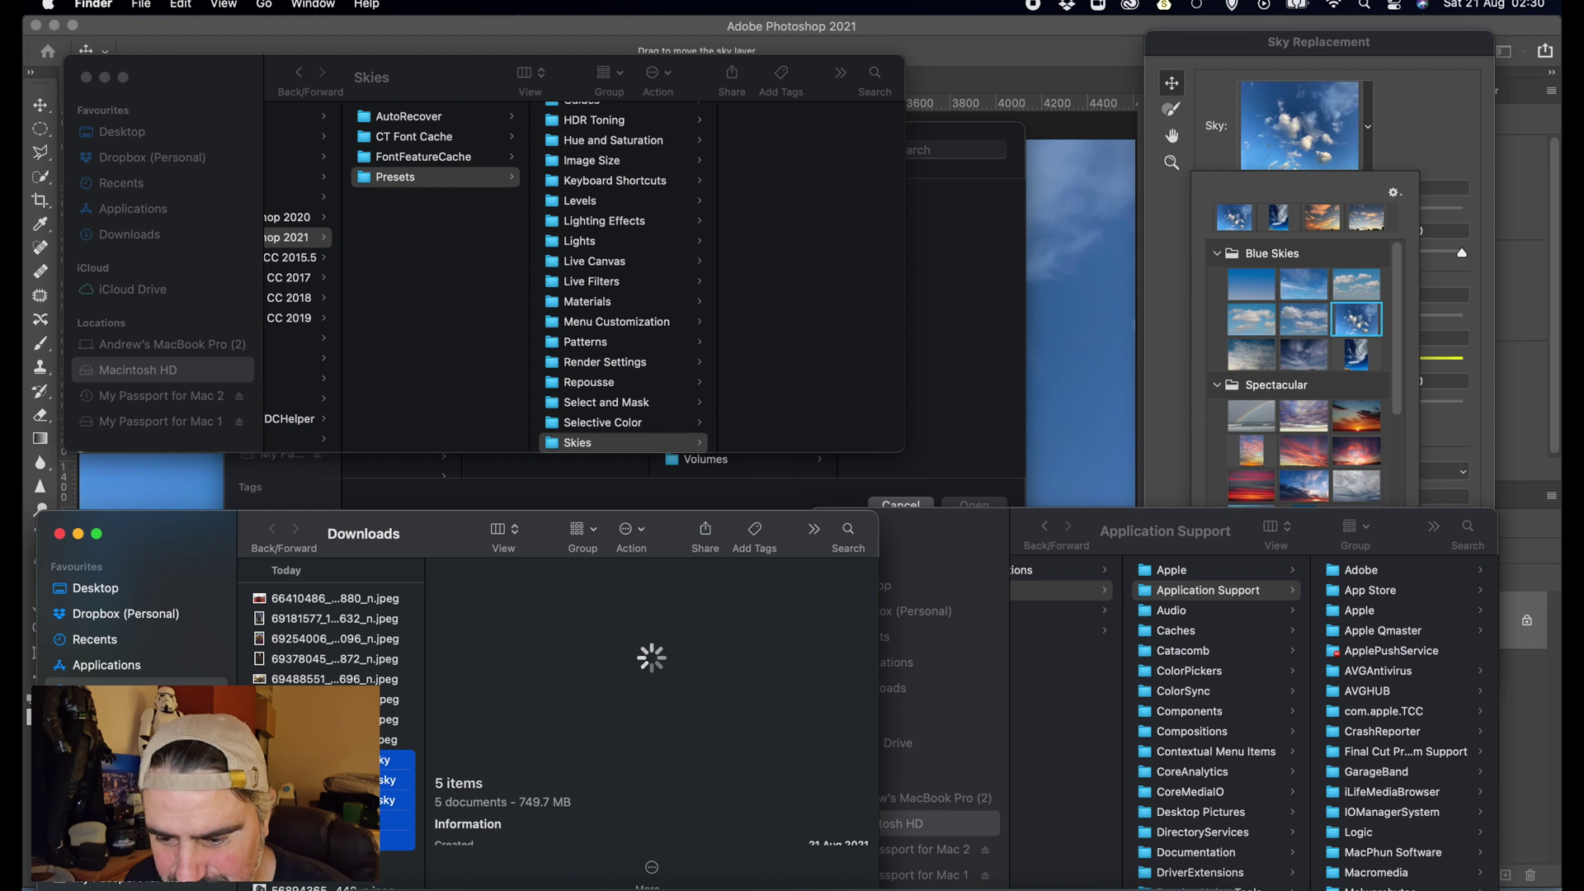
pyautogui.moveTo(396, 779); pyautogui.dragTo(814, 325)
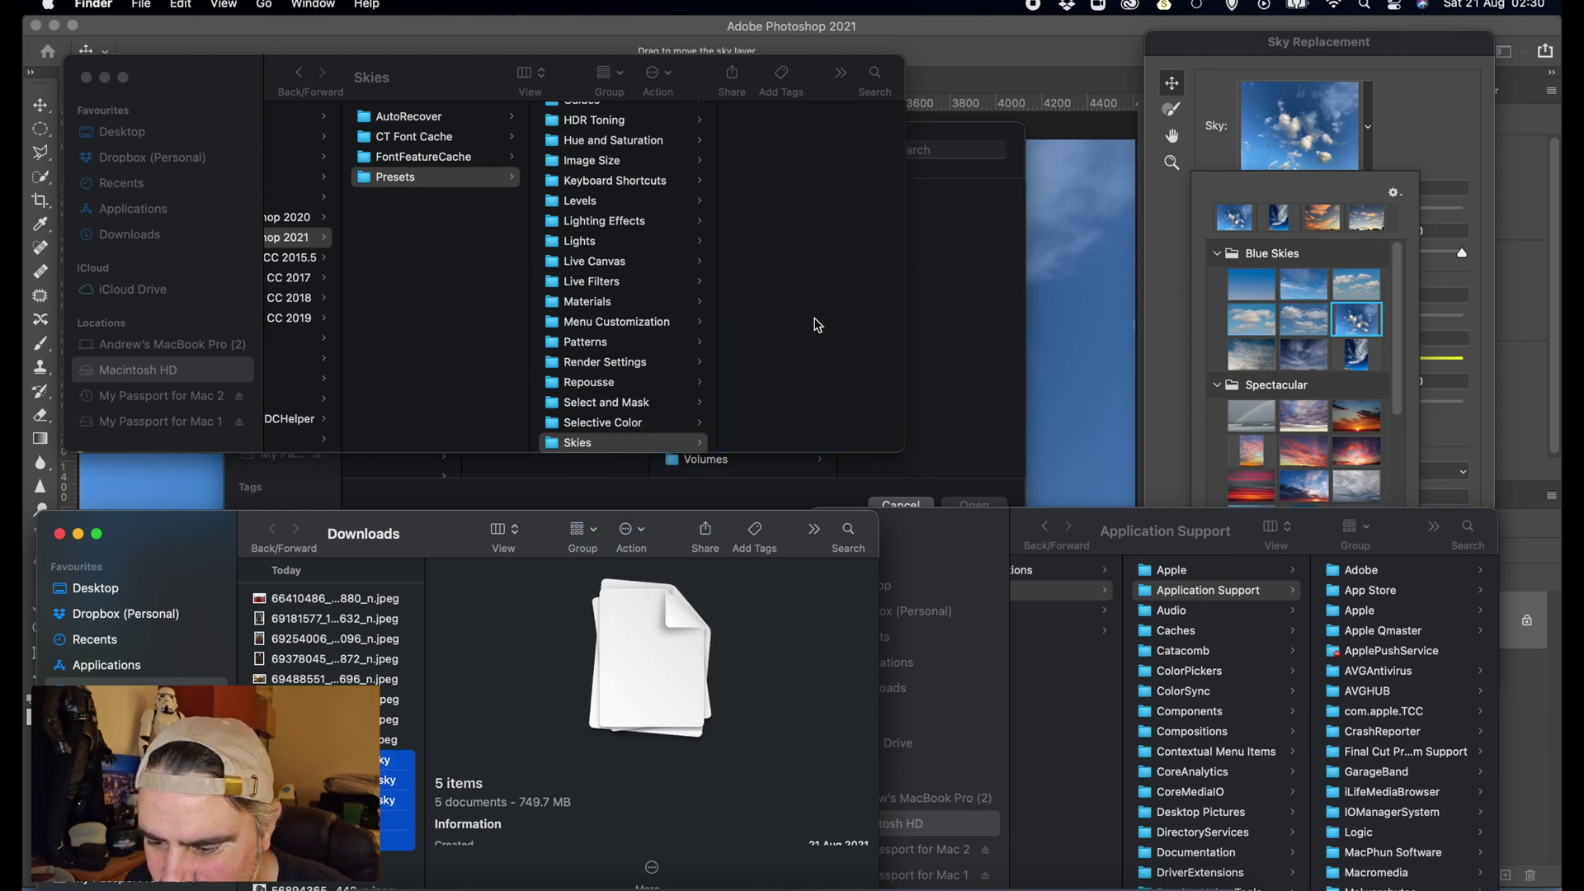
# - Select all five .sky packs in the Skies folder, from Blue_Skies_Pack_1 onward, and import them
pyautogui.click(948, 324)
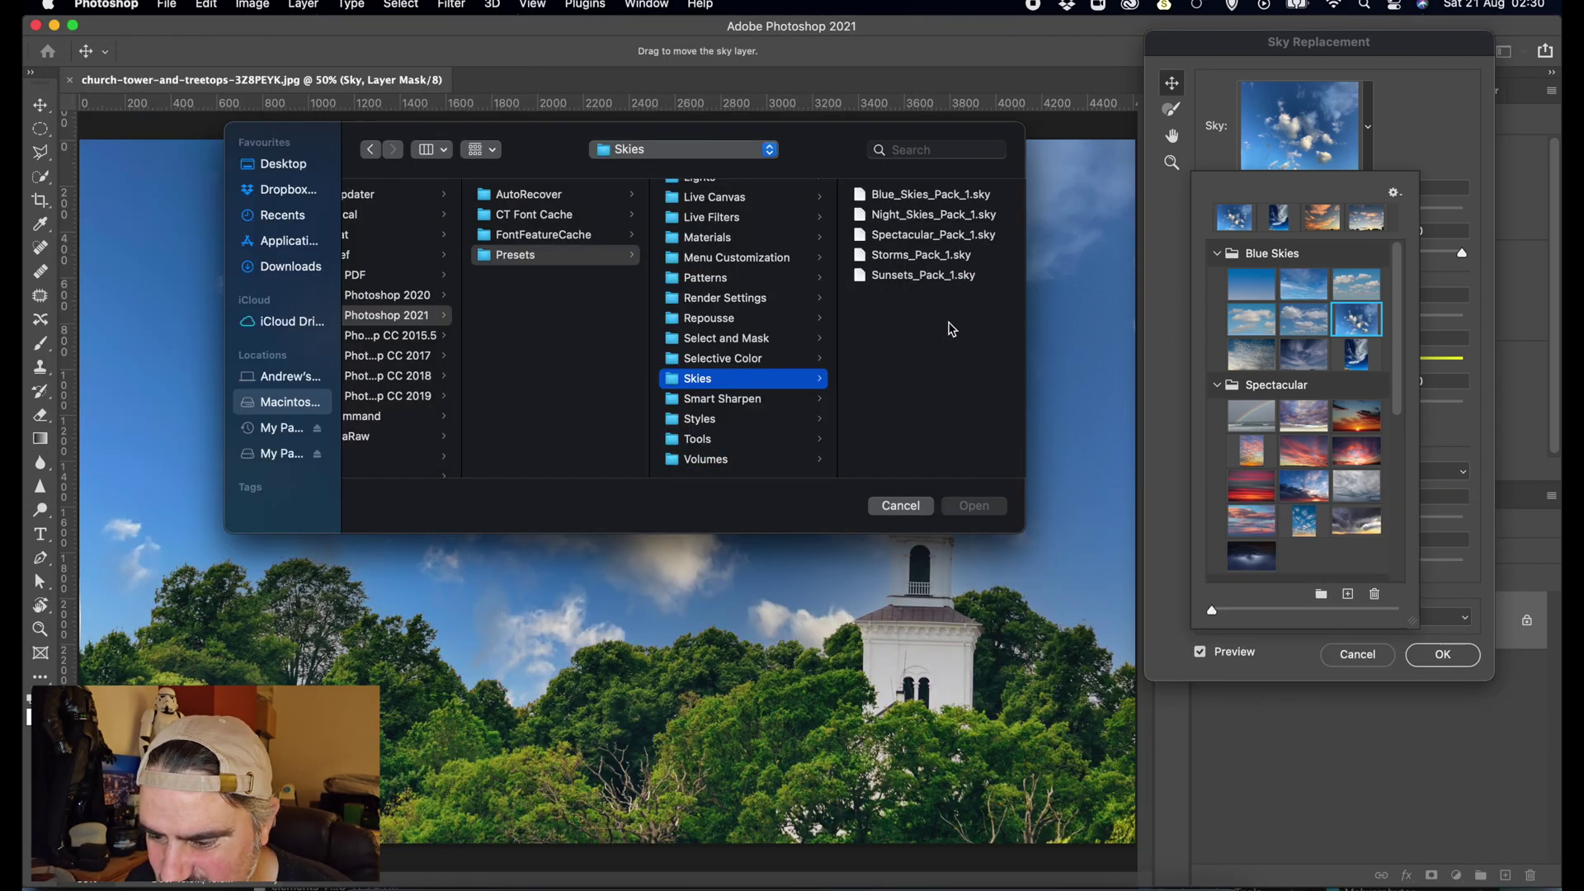
pyautogui.click(885, 200)
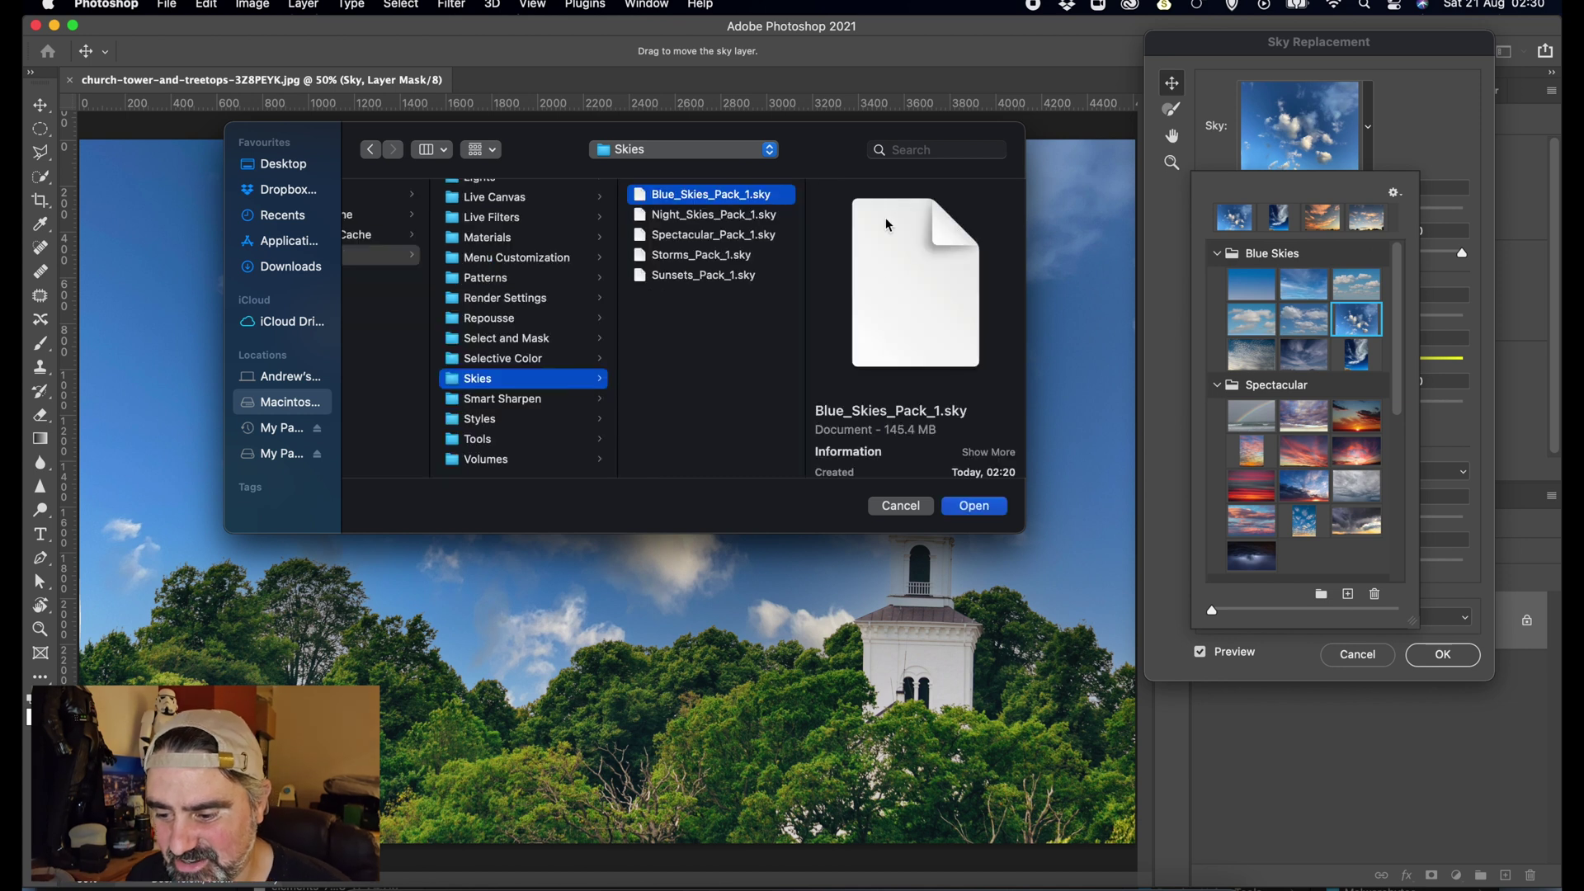
pyautogui.keyDown('shift'); pyautogui.click(701, 281); pyautogui.keyUp('shift')
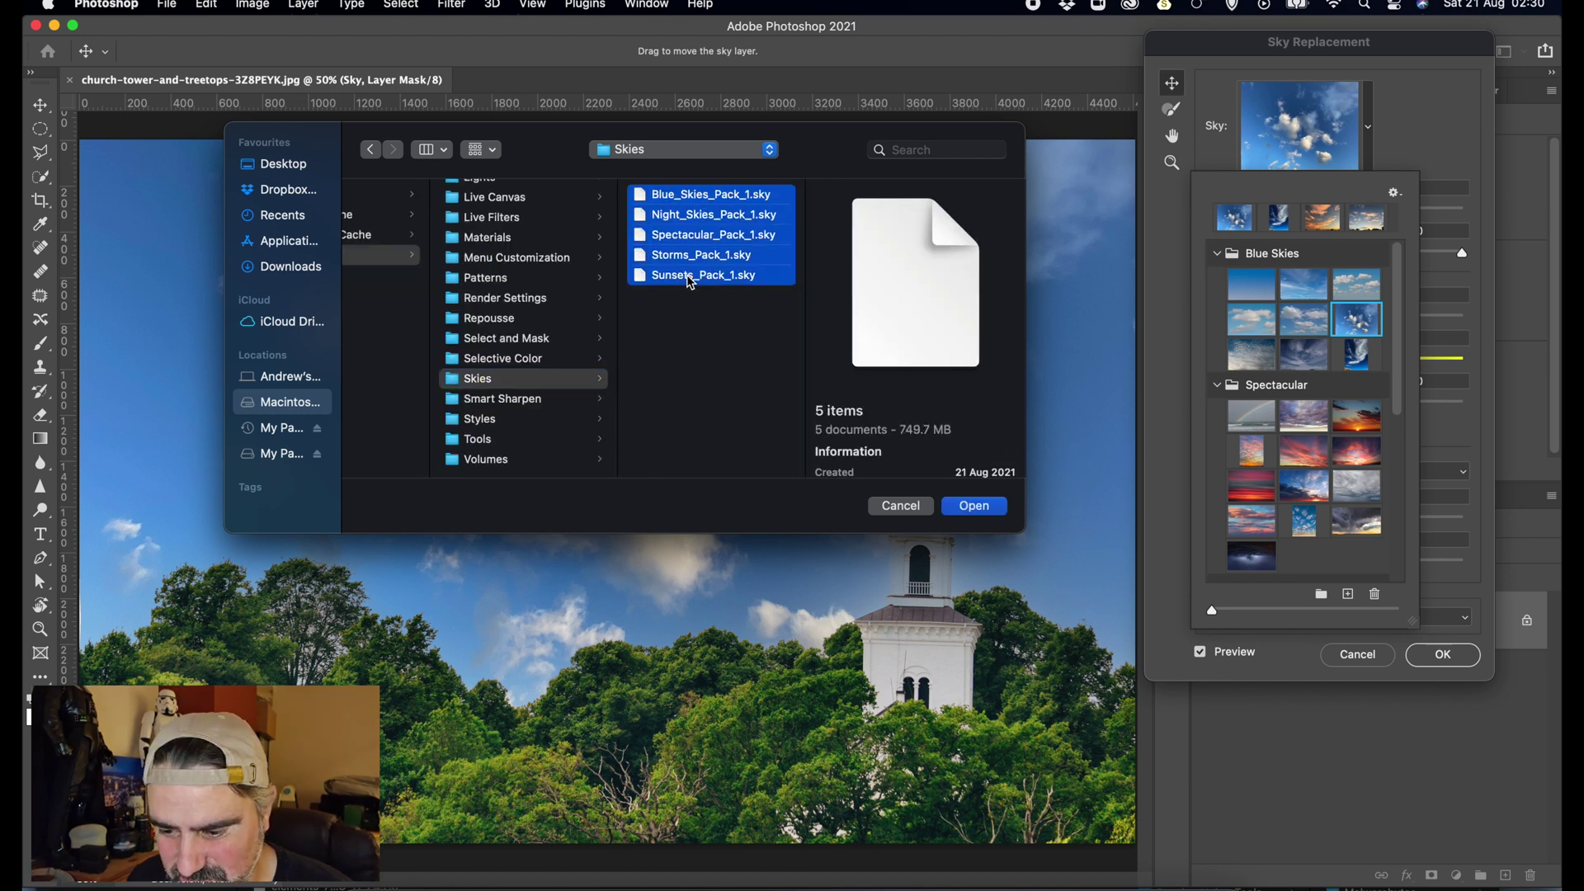
pyautogui.click(973, 505)
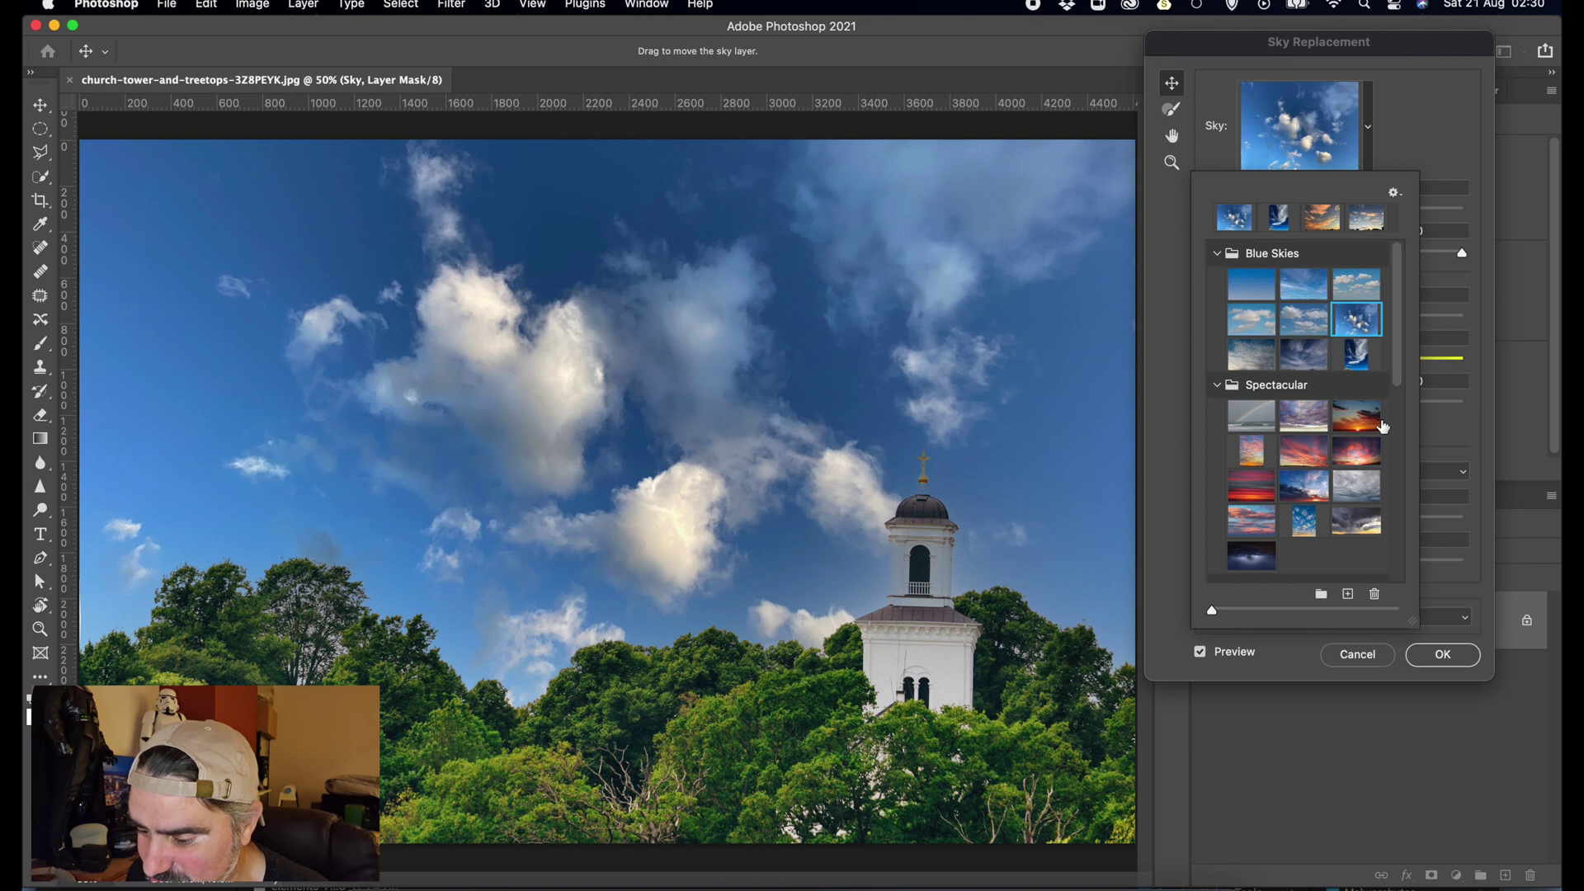
# - Expand Blue_Skies_Pack_1 and Night_Skies_Pack_1, then apply the fireworks night sky
pyautogui.scroll(-10, 1383, 427)
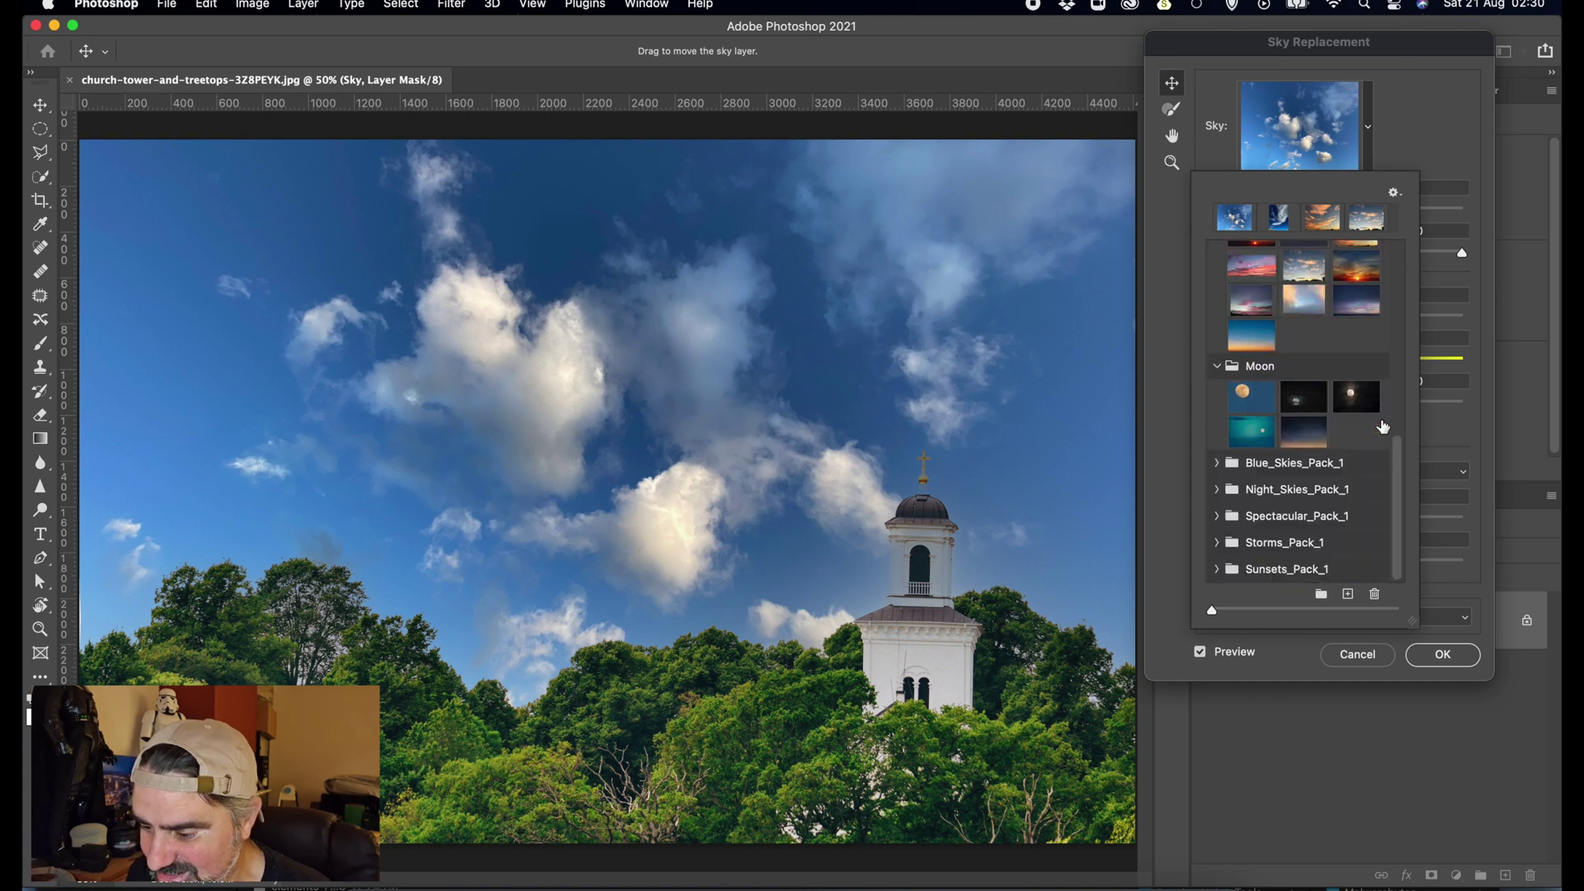
pyautogui.click(1217, 465)
pyautogui.scroll(-5, 1217, 470)
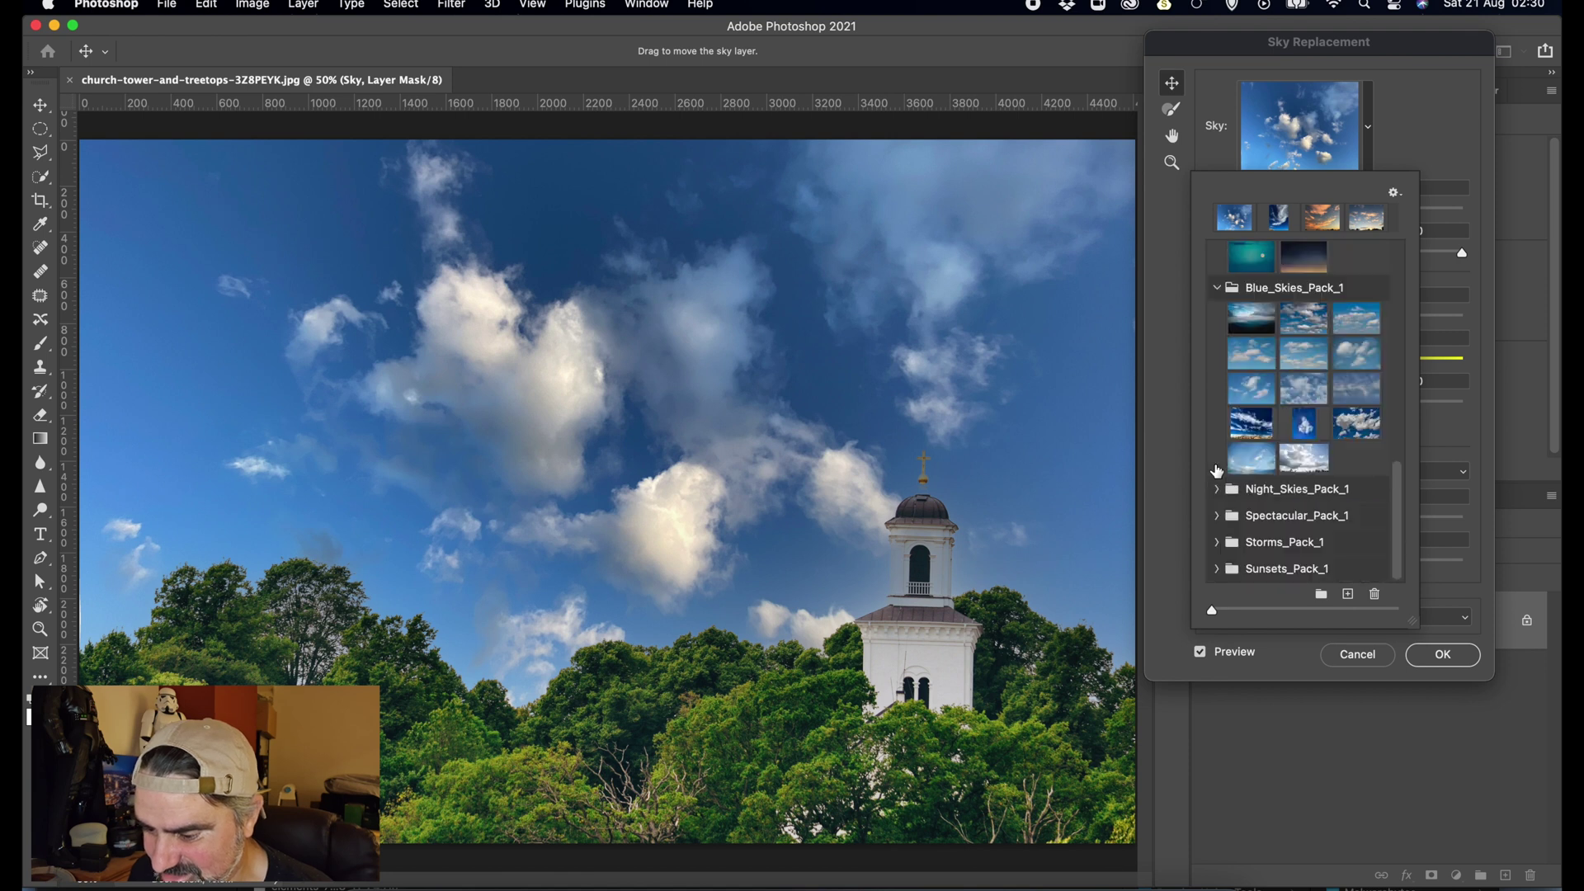
pyautogui.click(1217, 491)
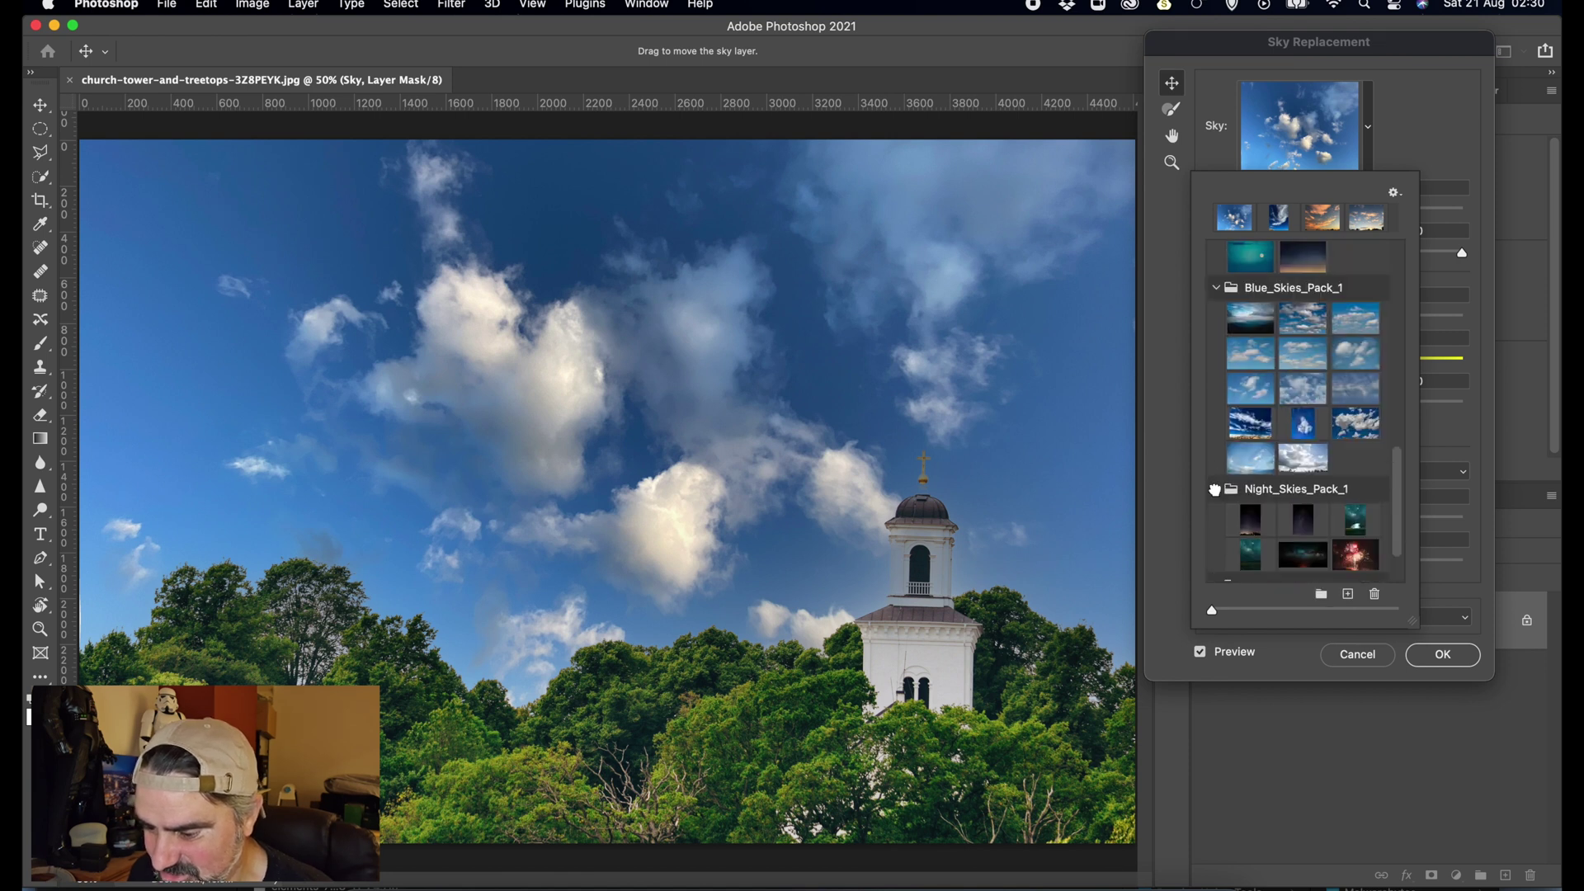
pyautogui.scroll(-3, 1304, 491)
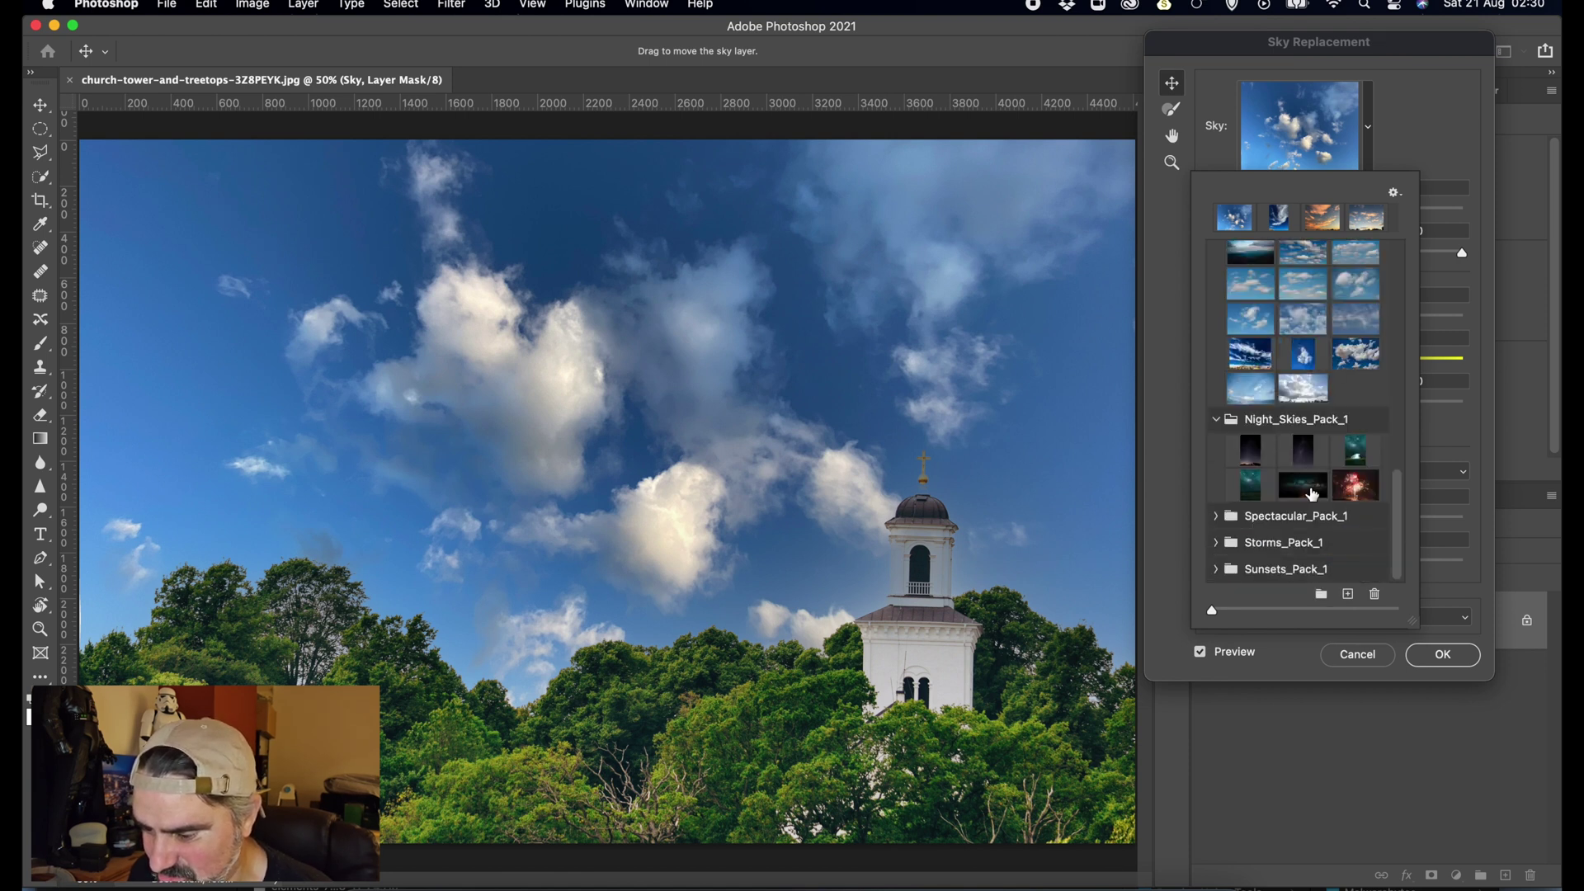
pyautogui.click(1355, 486)
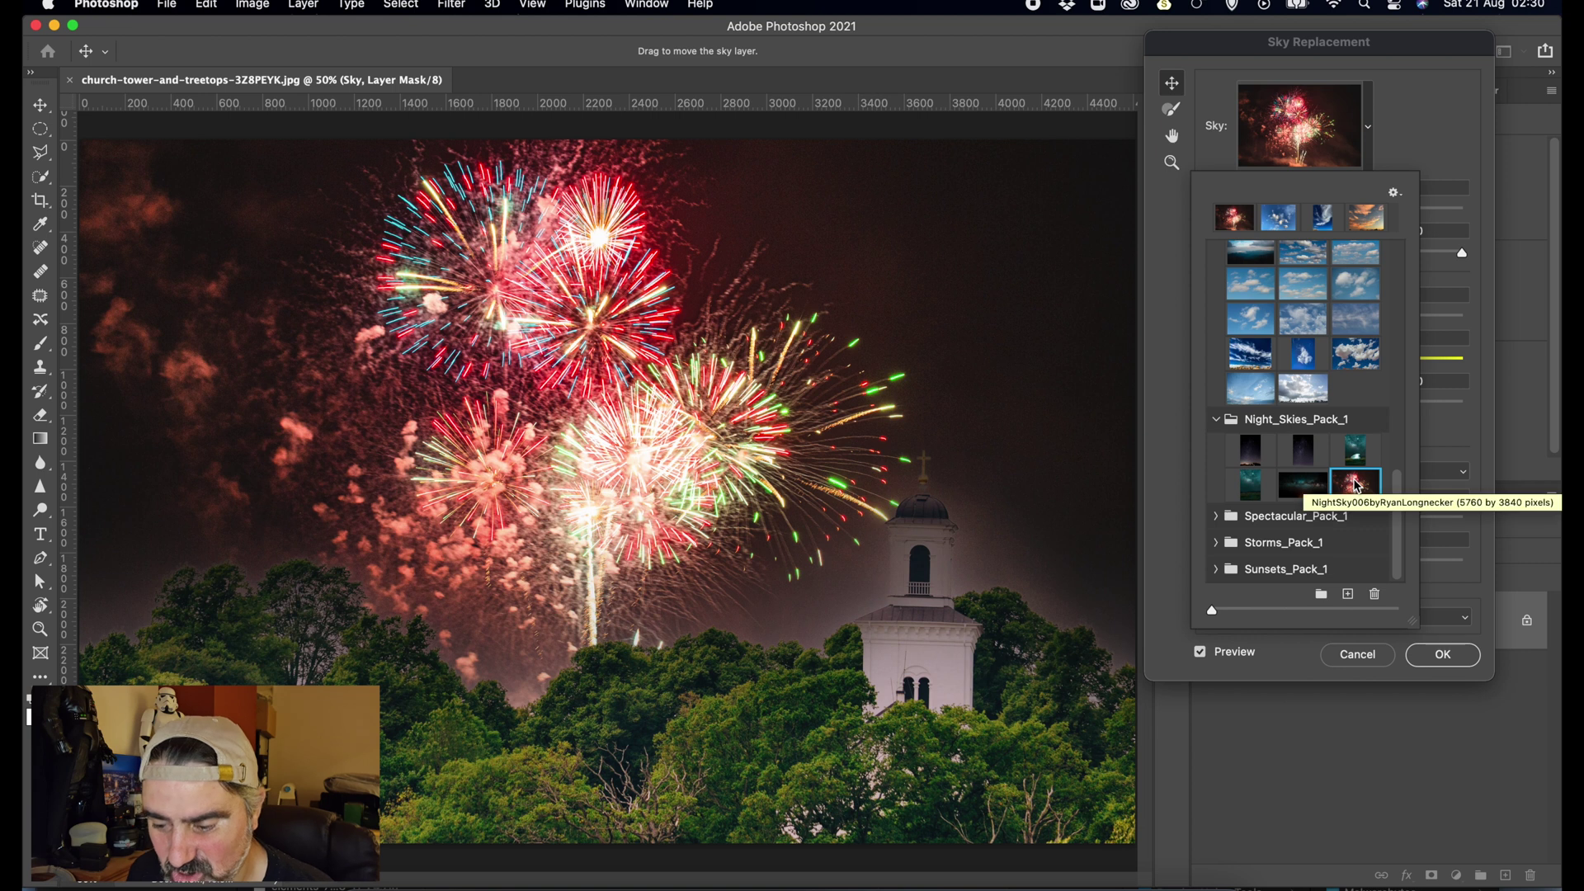
# - Expand Spectacular_Pack_1 and preview one of its sunset skies
pyautogui.click(1215, 516)
pyautogui.scroll(-1, 1286, 481)
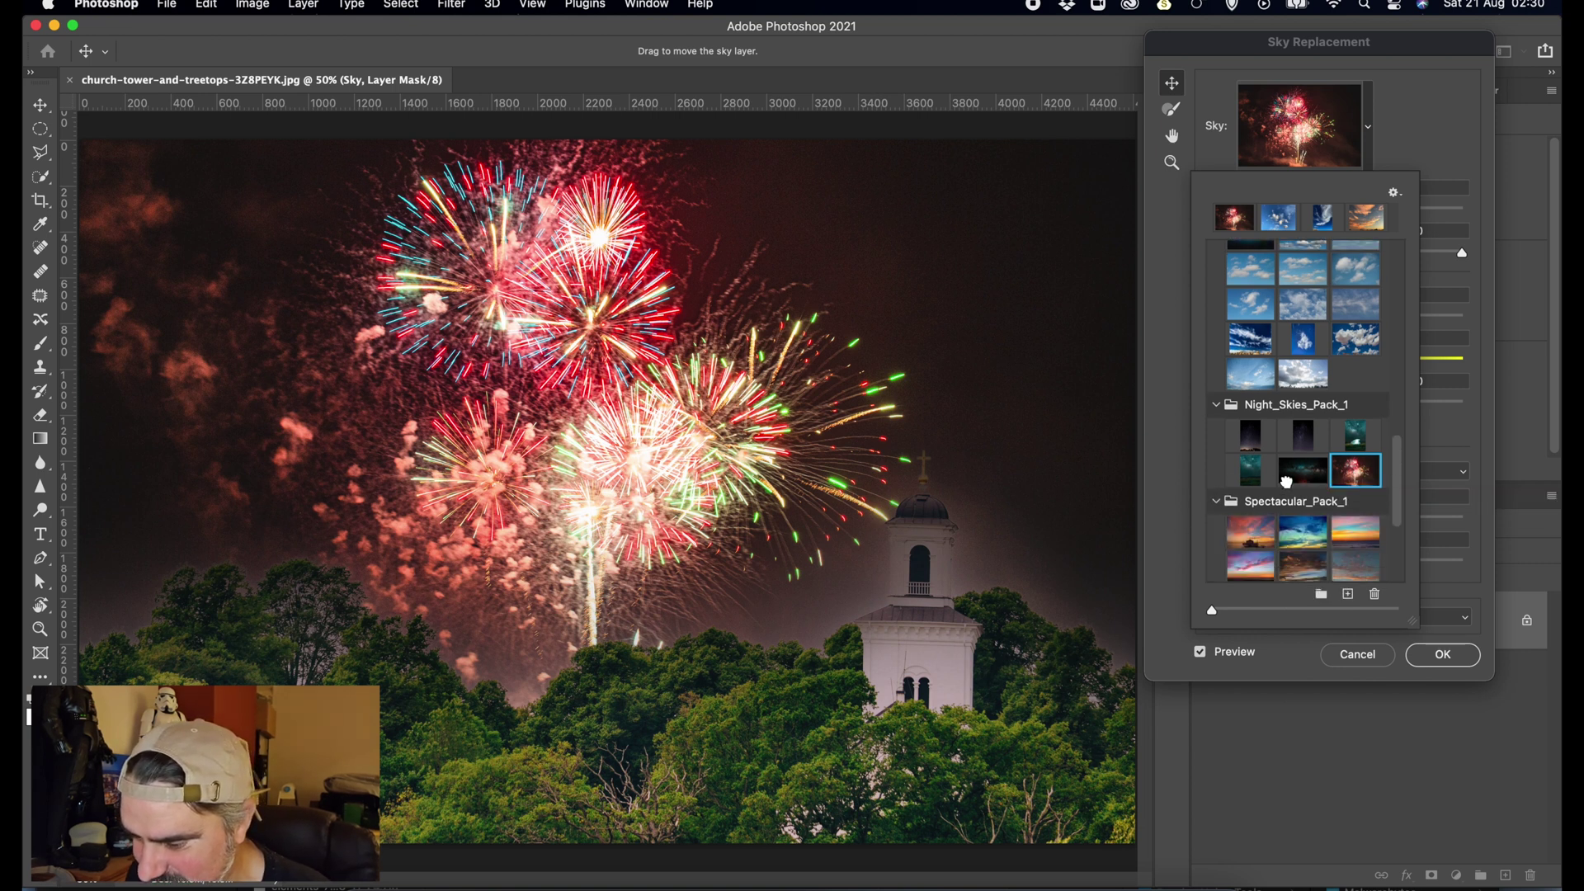
pyautogui.scroll(-5, 1285, 482)
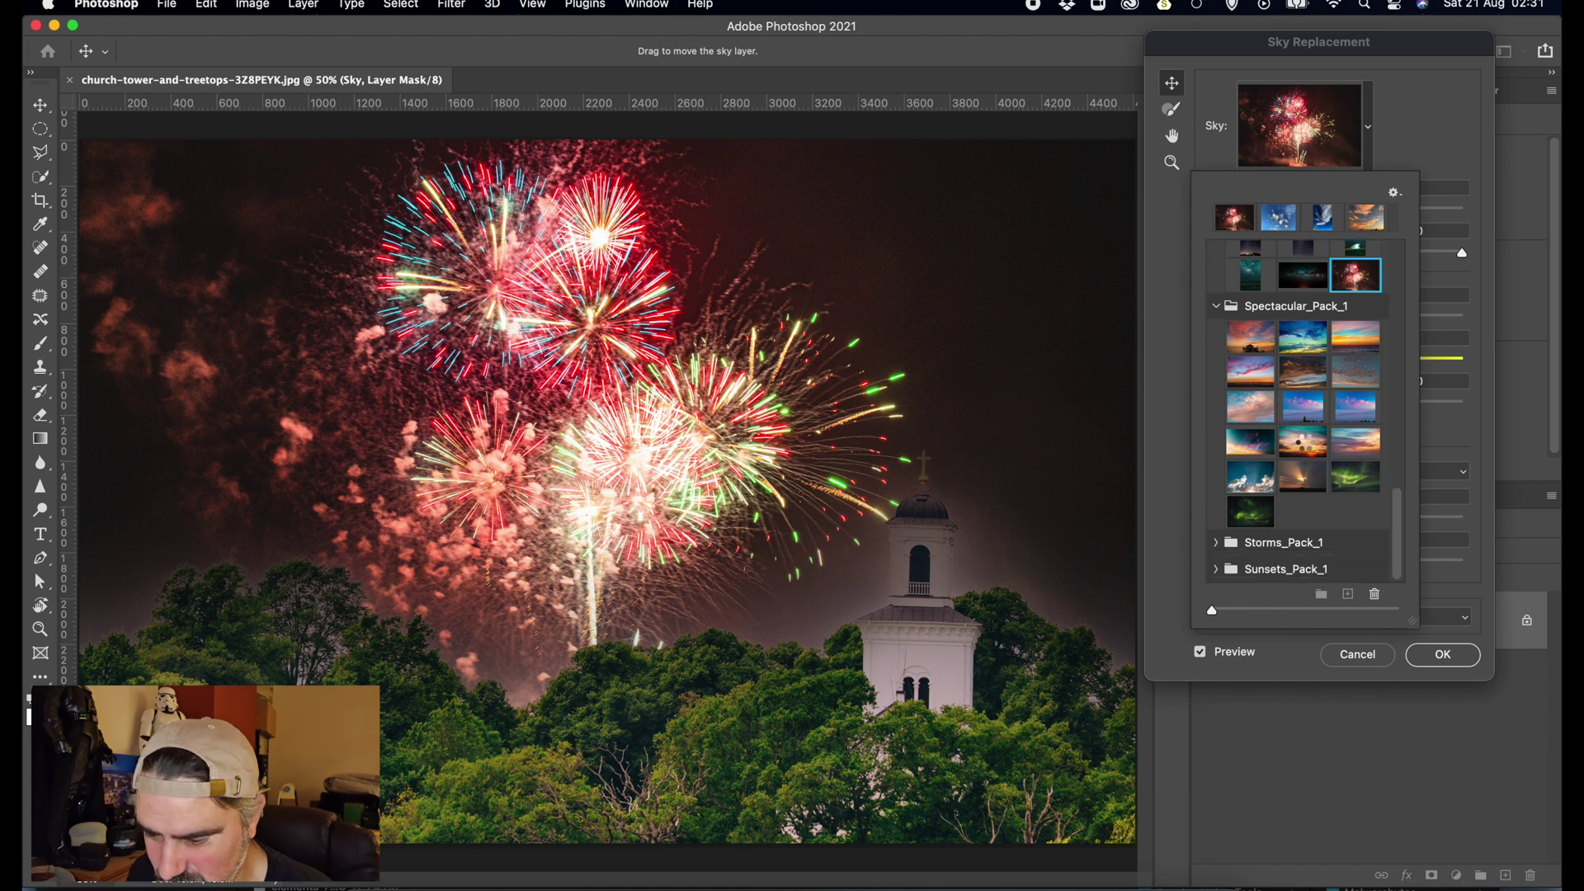
pyautogui.click(1307, 449)
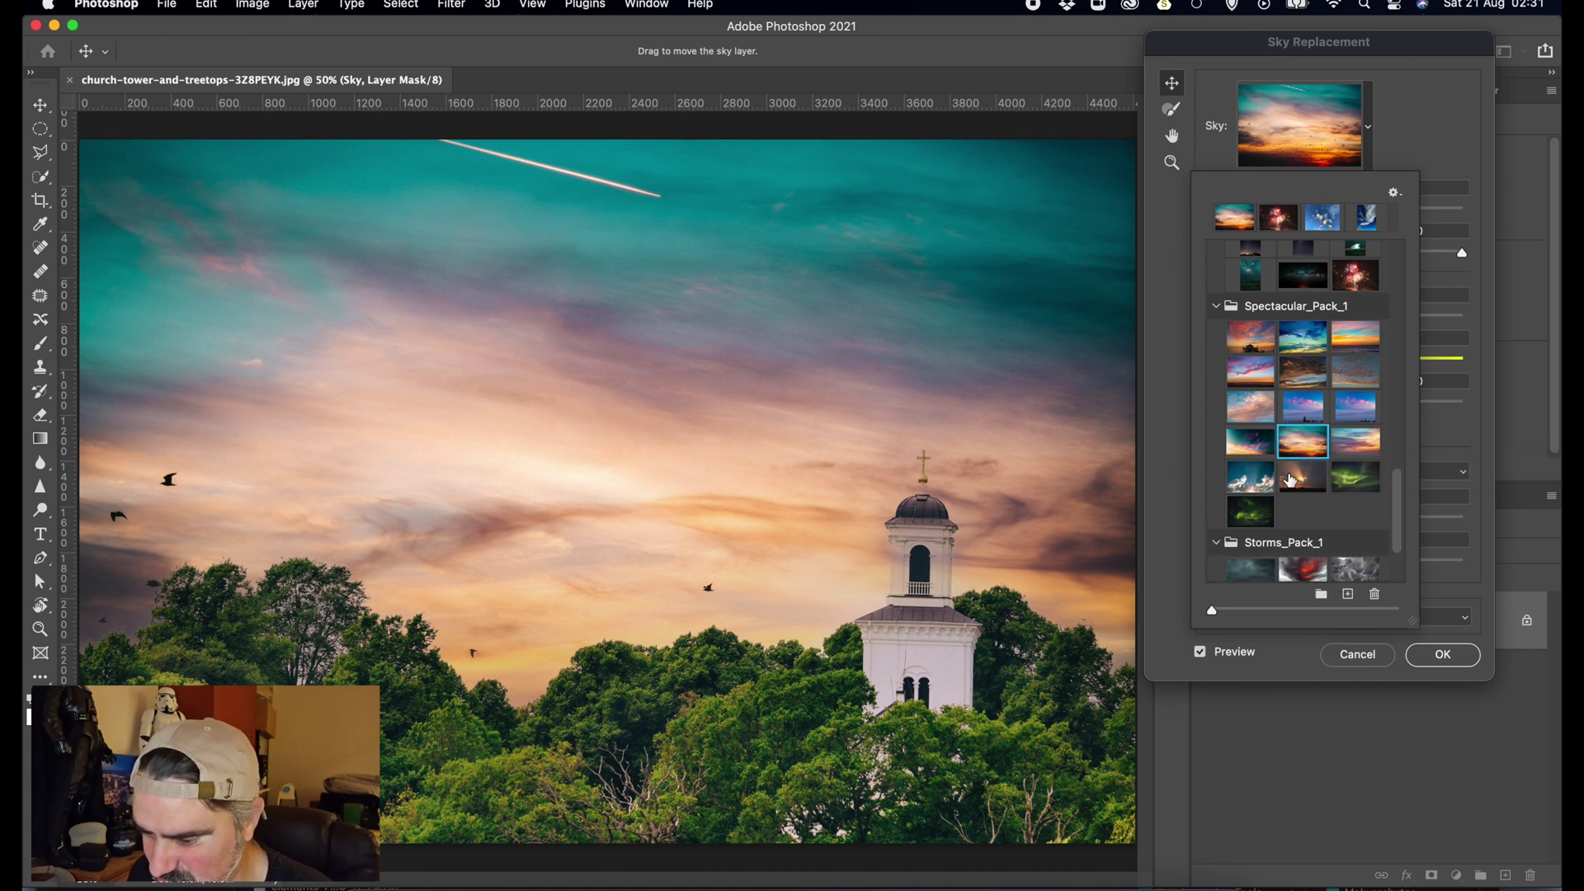
# - Try the red-glowing and grey mammatus storms, ending on teal Storm004byLibbyBrent from Storms_Pack_1
pyautogui.scroll(-4, 1292, 480)
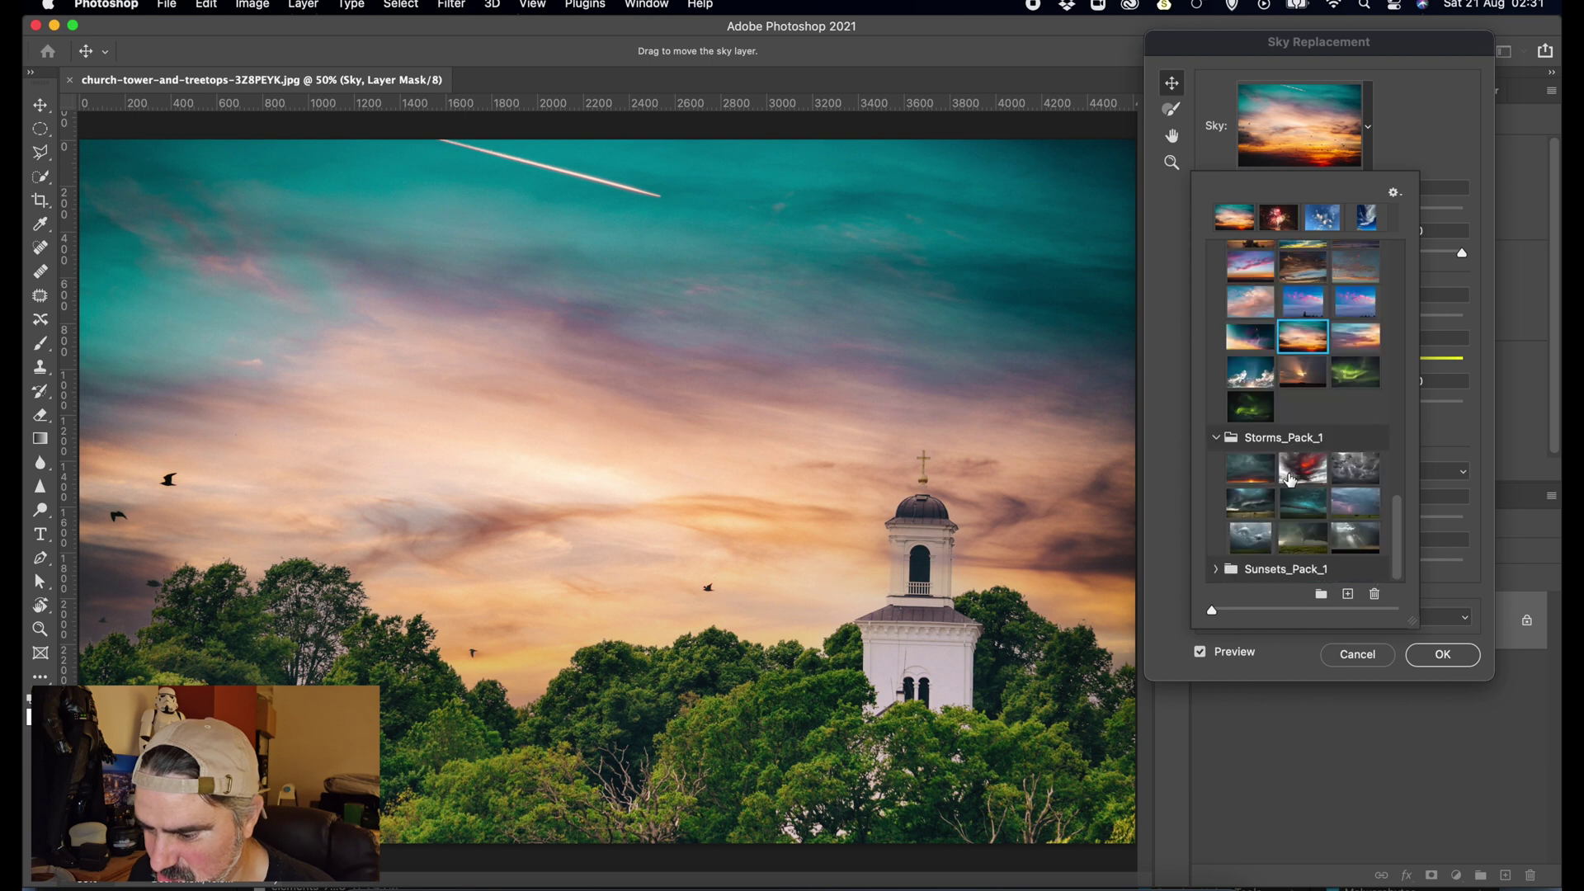
pyautogui.click(1300, 467)
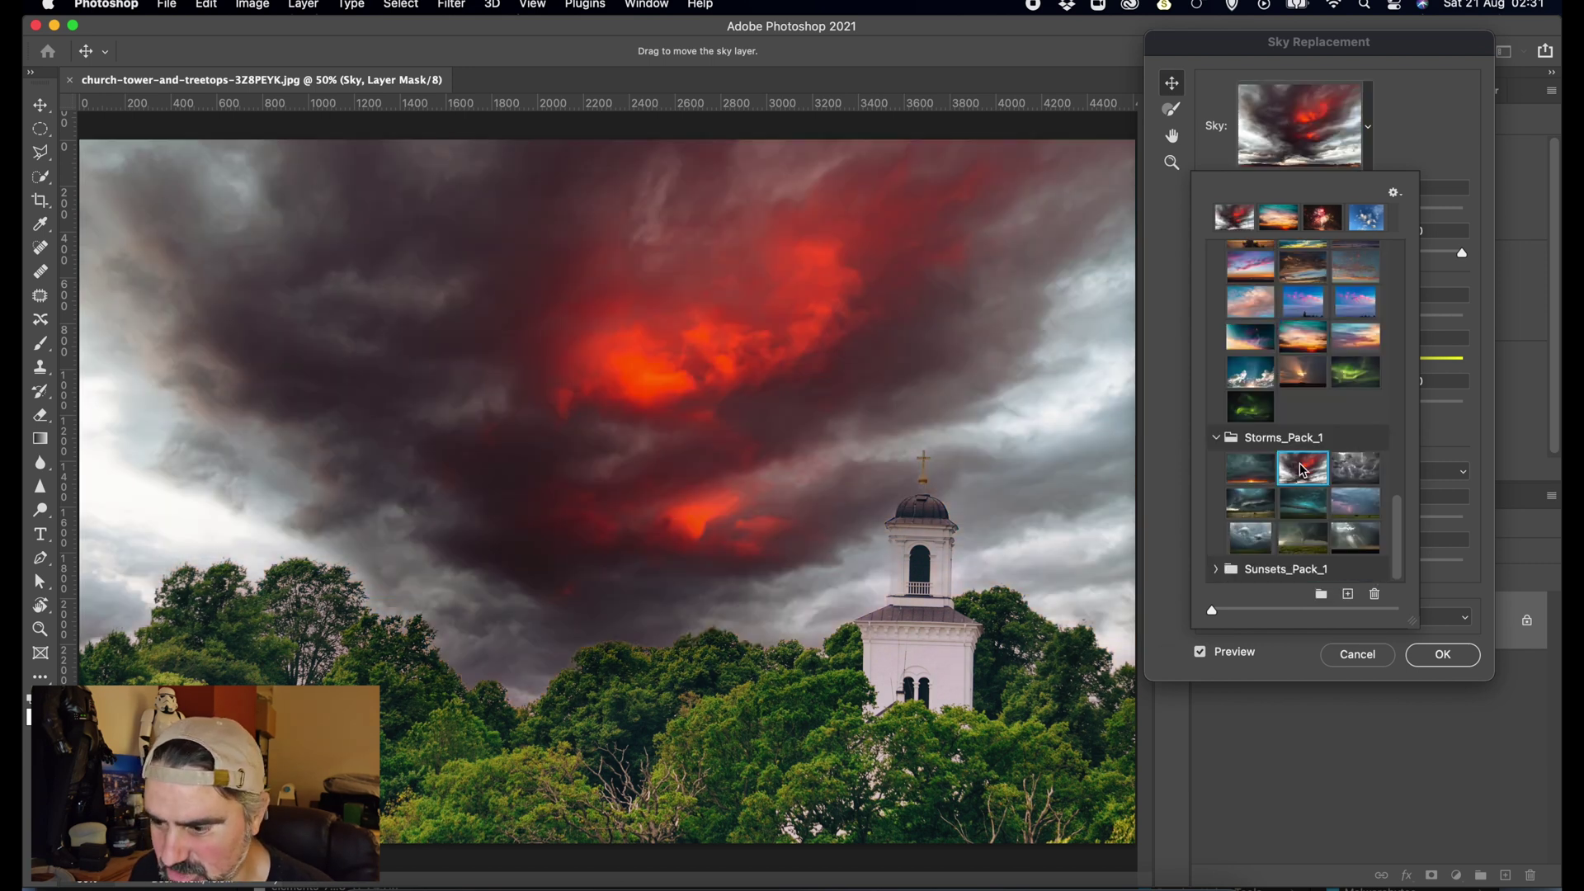
pyautogui.click(1356, 467)
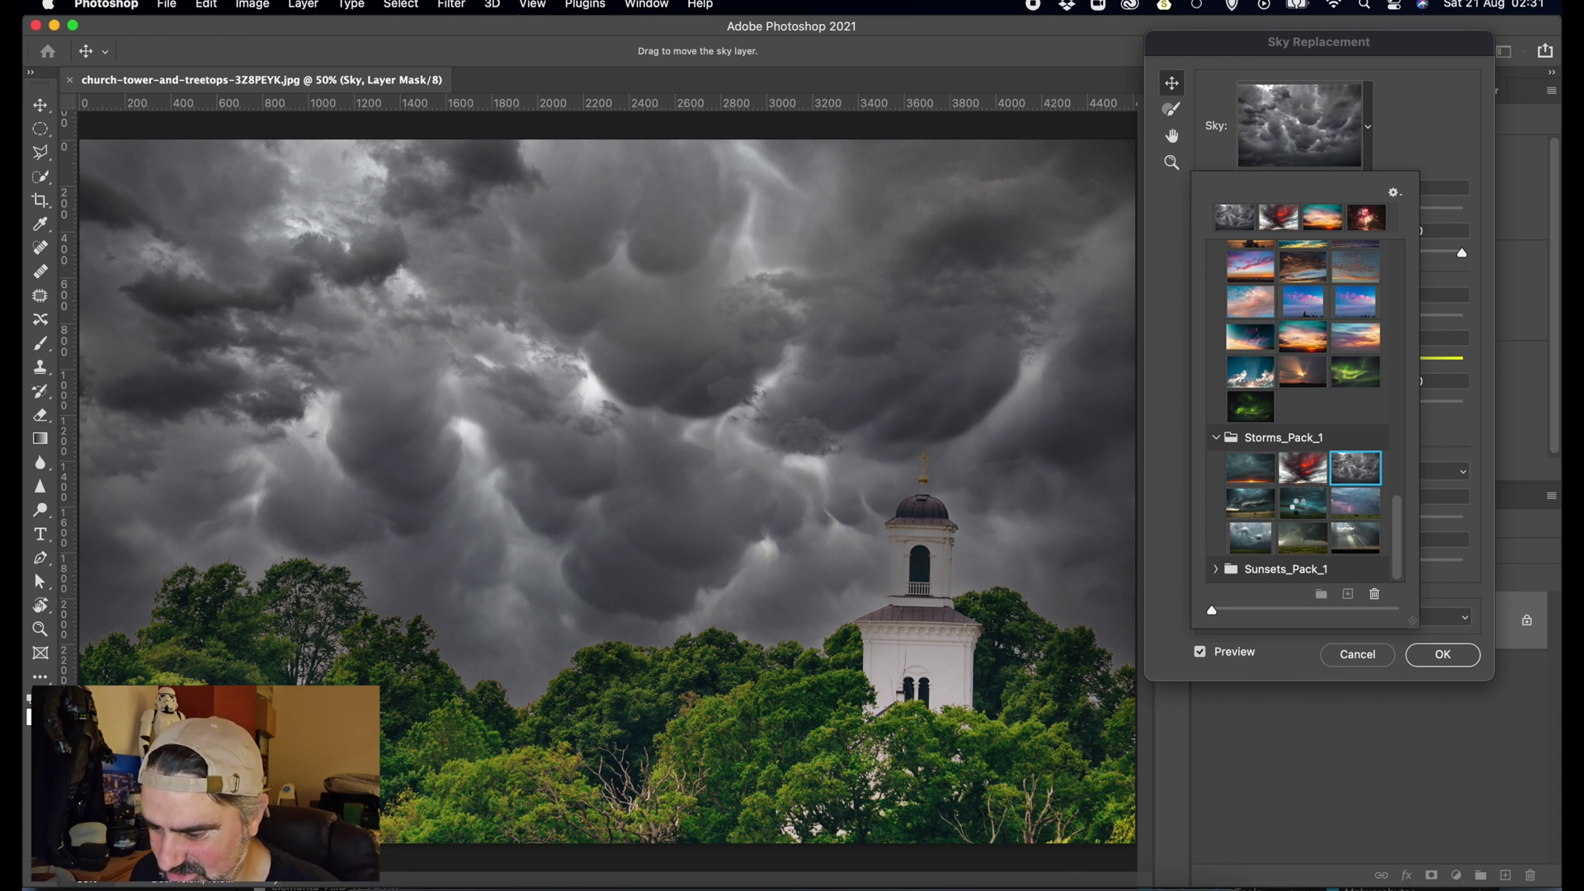
pyautogui.click(1302, 505)
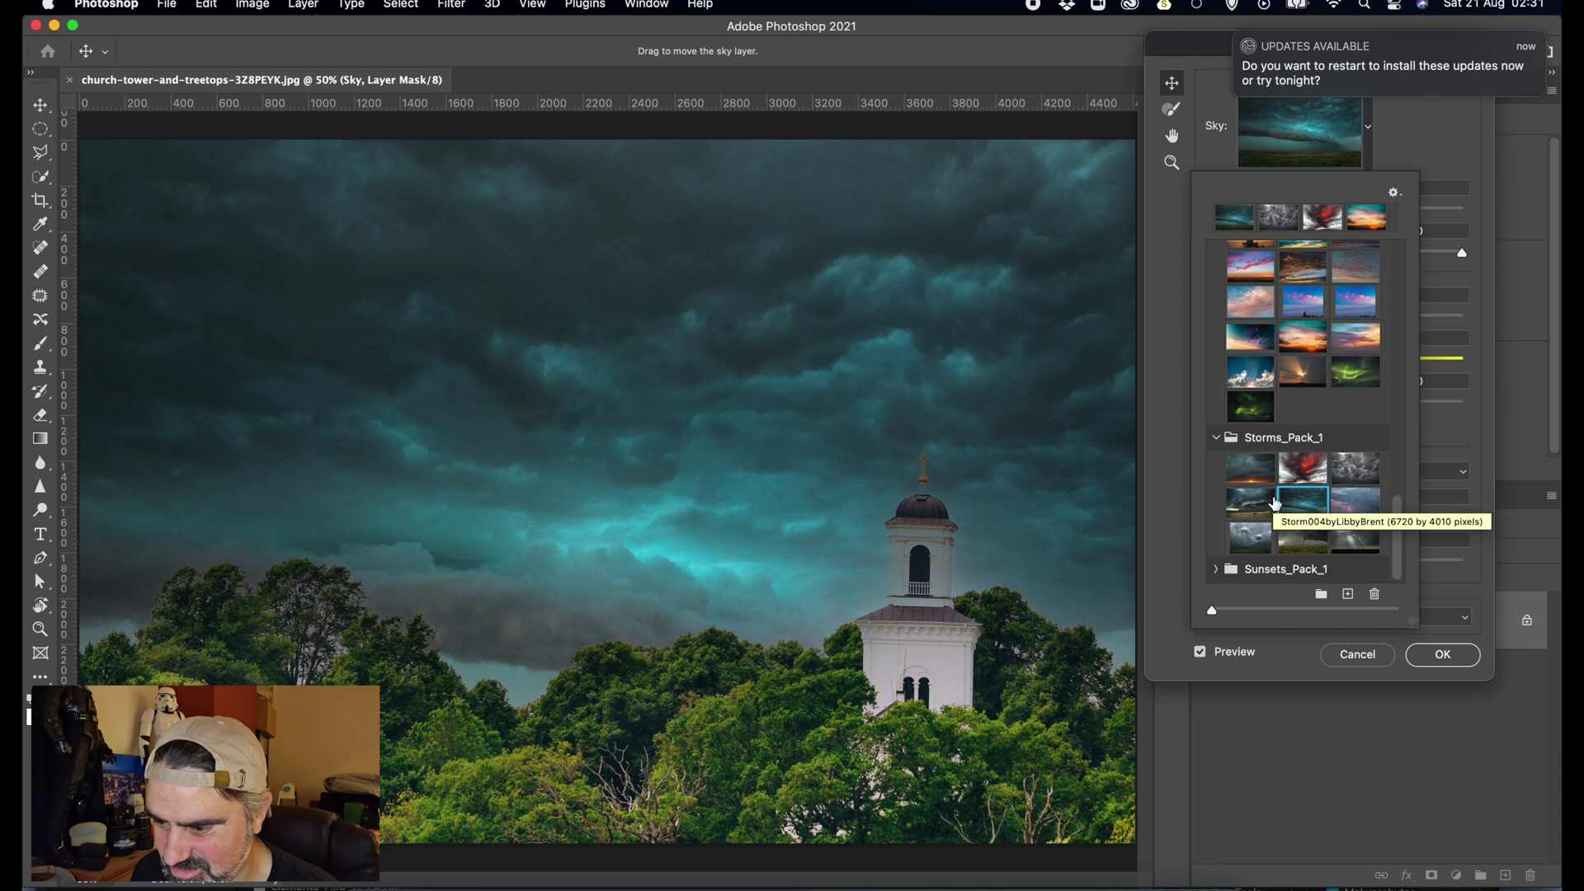
# - Dismiss the software updates banner and preview a vivid sunset from Sunsets_Pack_1
pyautogui.click(1239, 37)
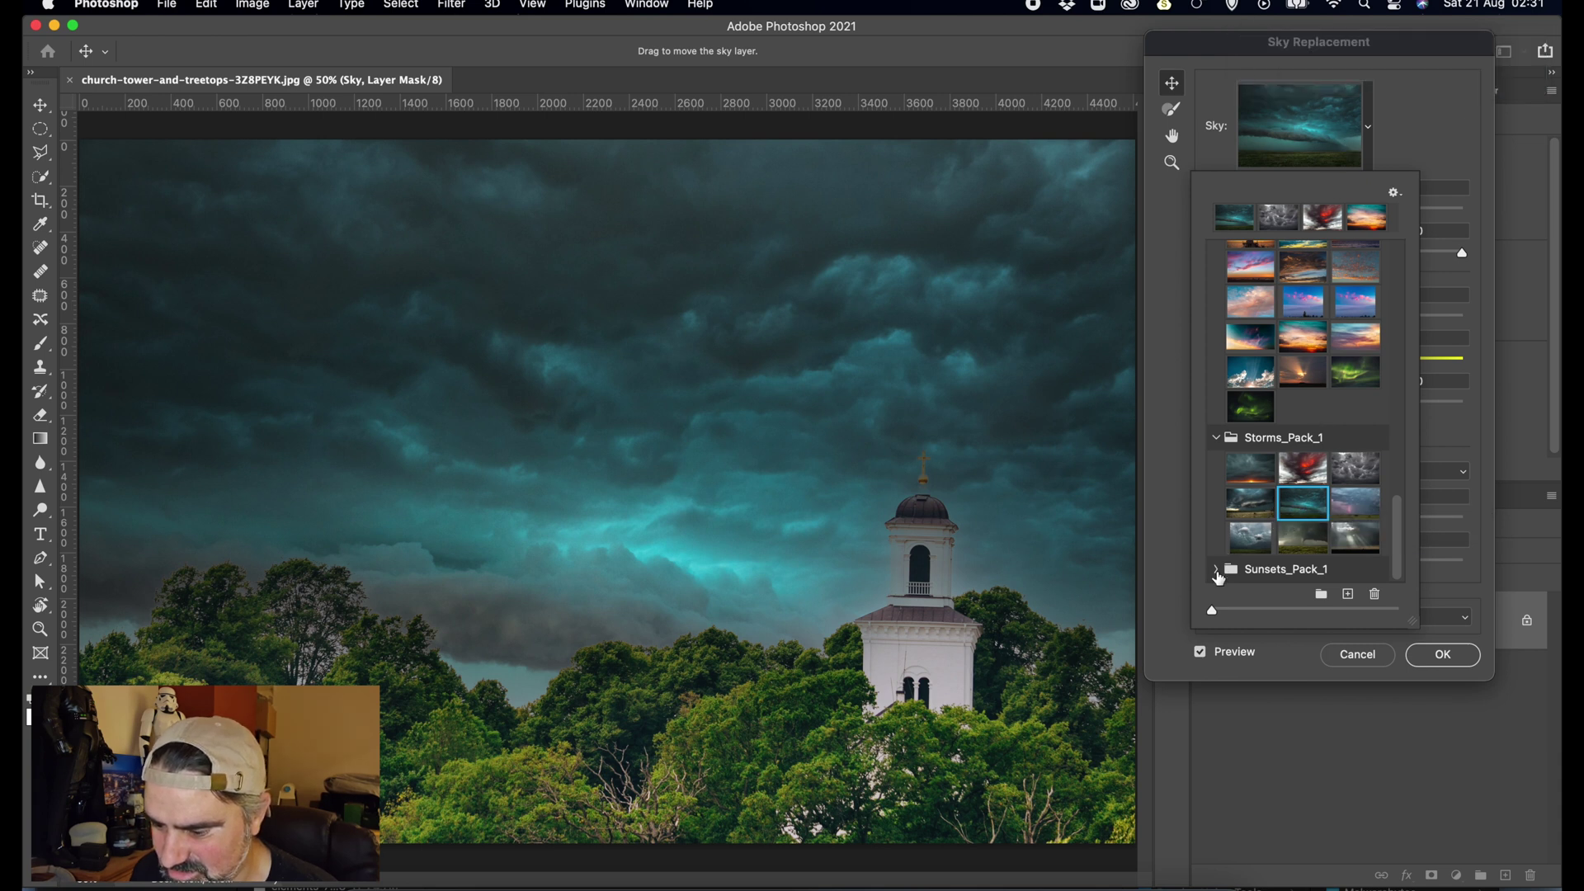
pyautogui.click(1216, 569)
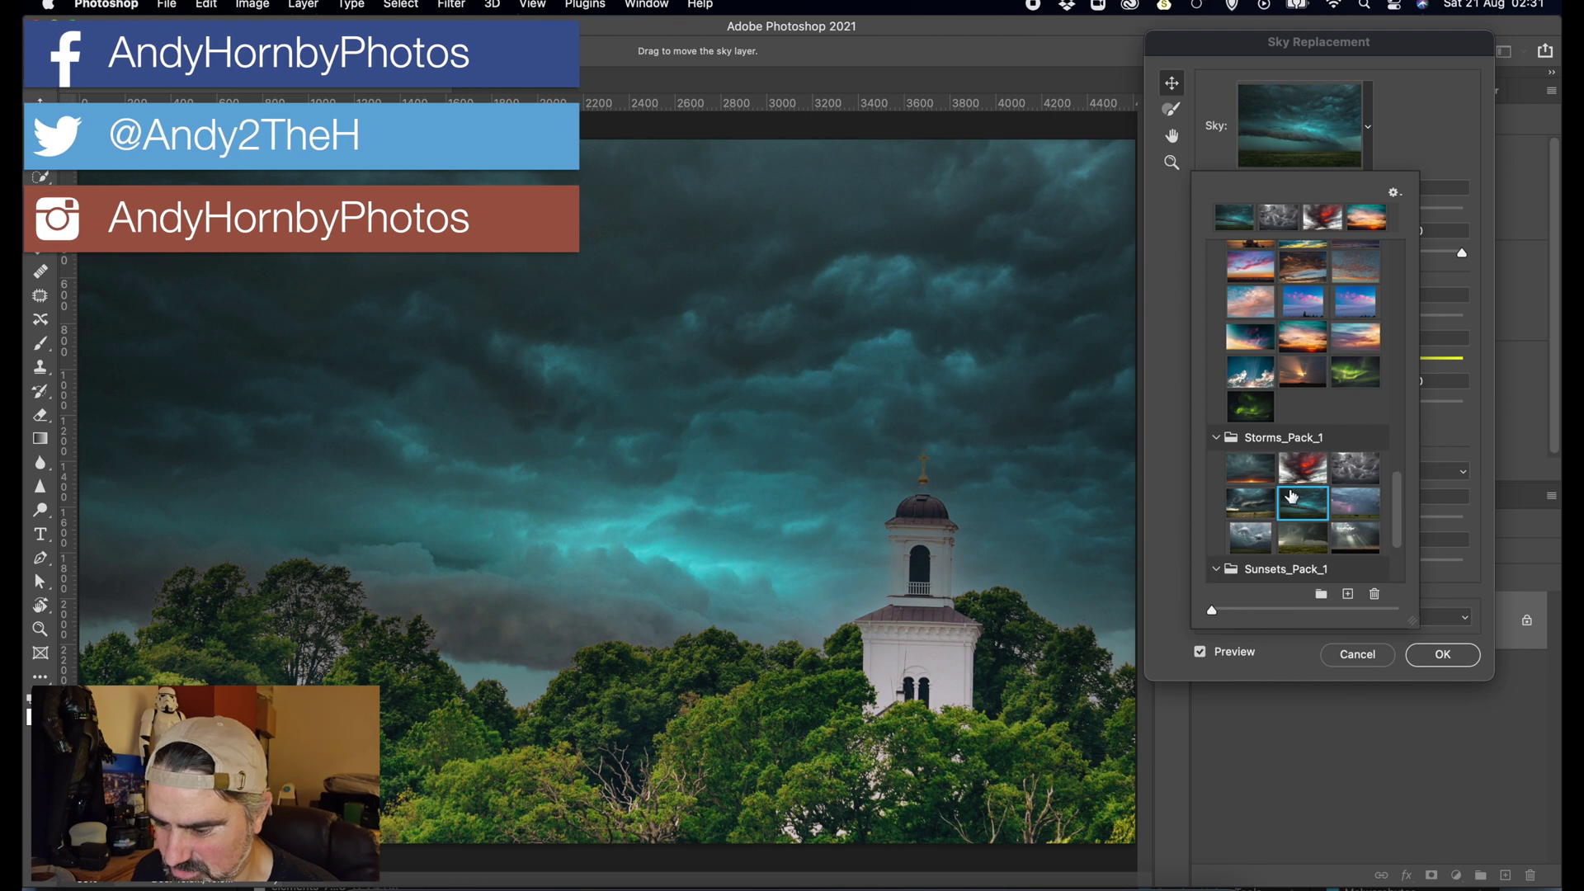
pyautogui.scroll(-1, 1292, 495)
pyautogui.scroll(-4, 1292, 496)
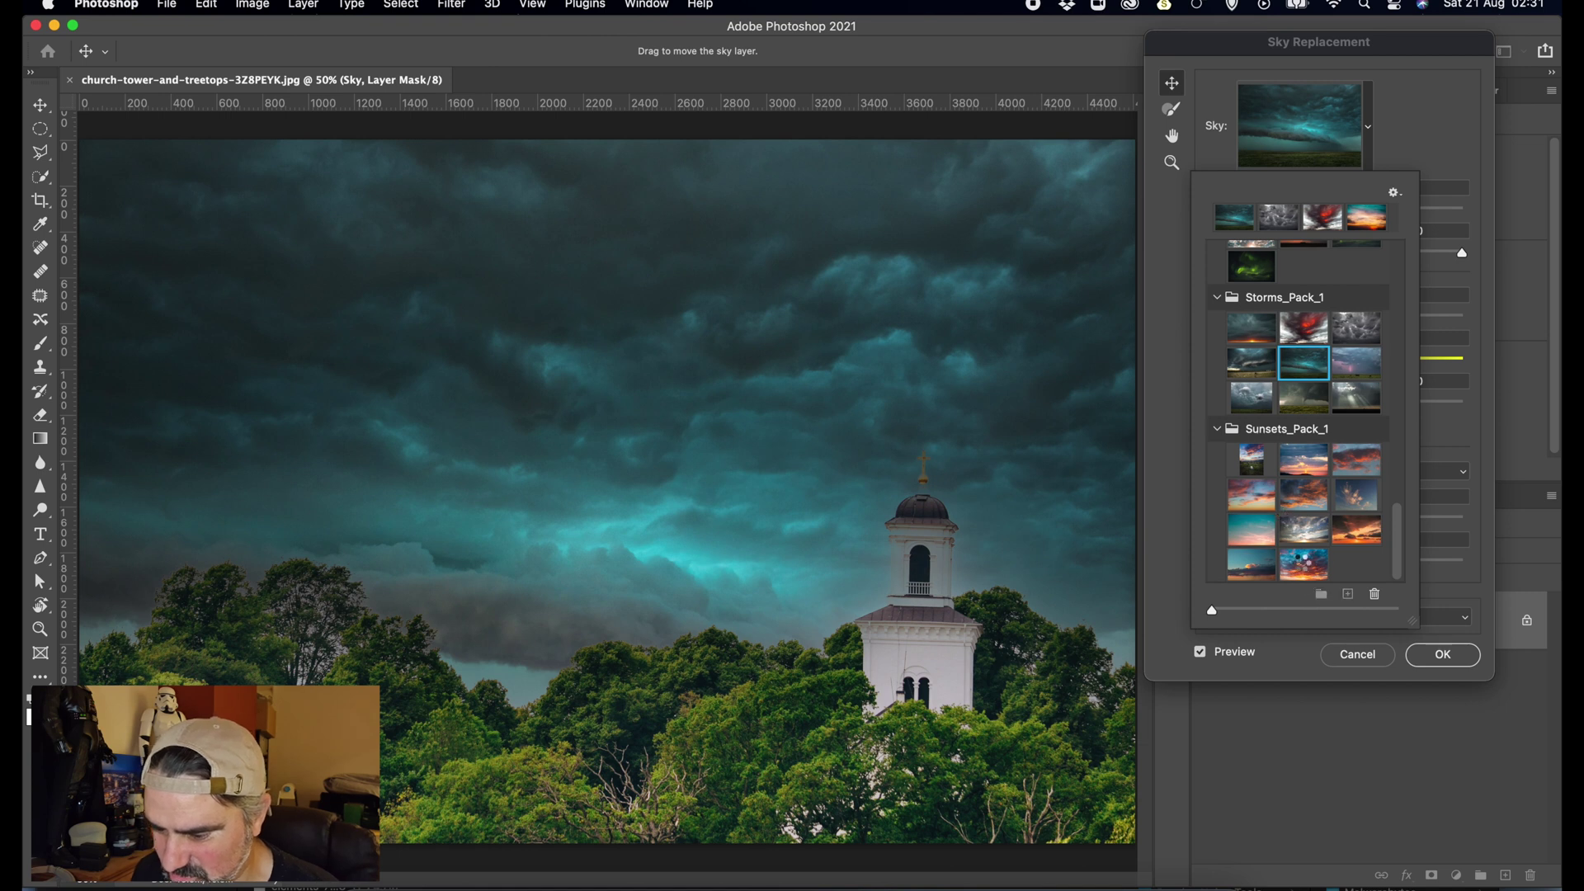
pyautogui.click(1304, 566)
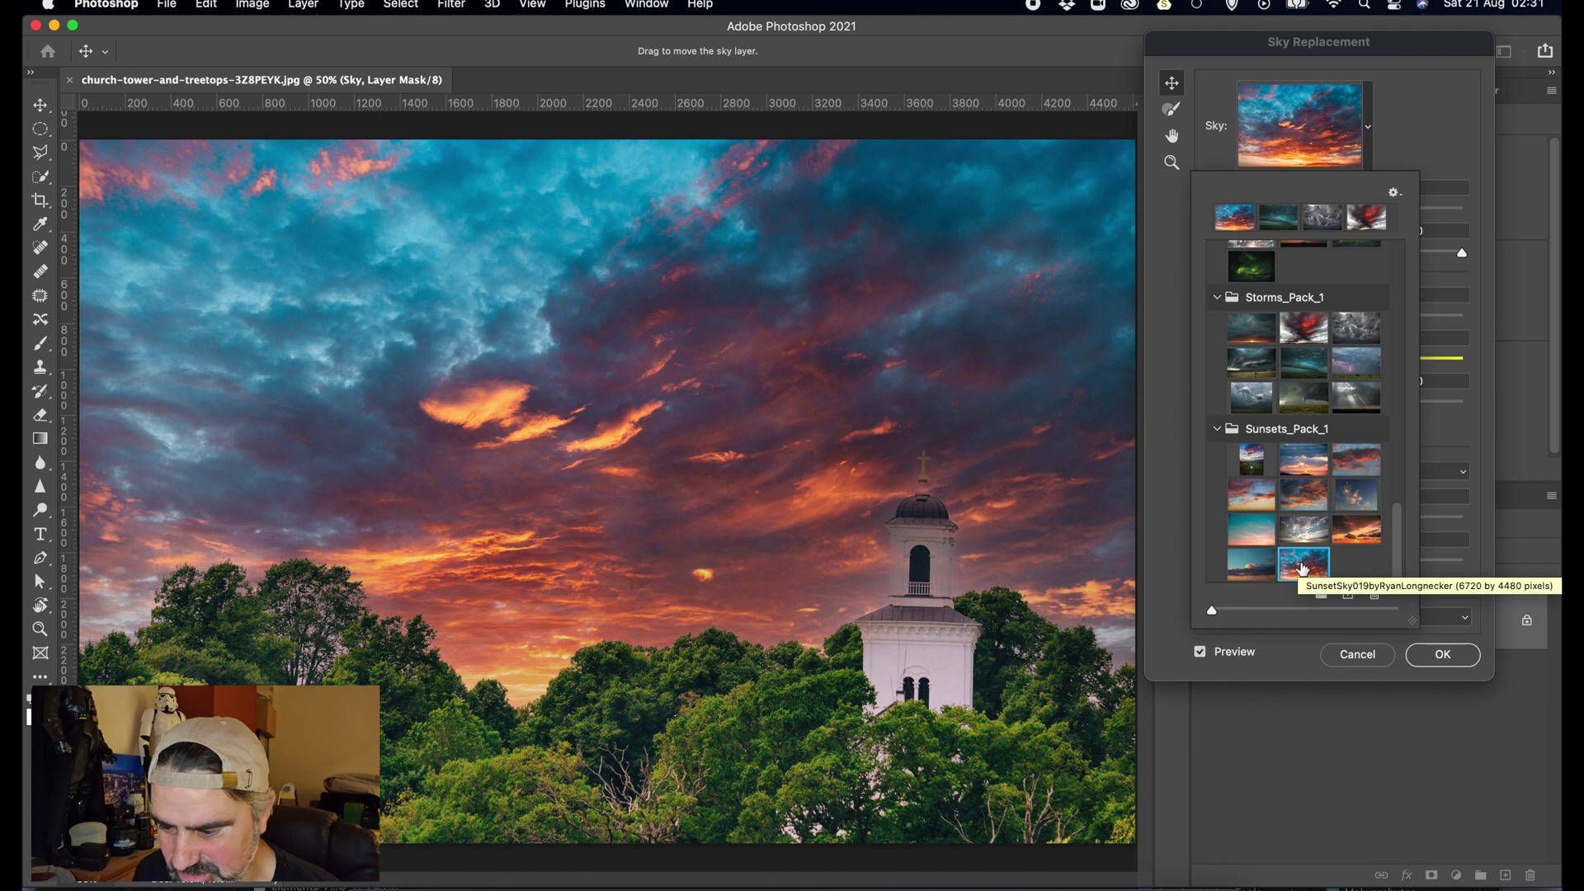
# - Return to the storm skies and apply the sunbeams-through-dark-clouds sky
pyautogui.scroll(3, 1303, 569)
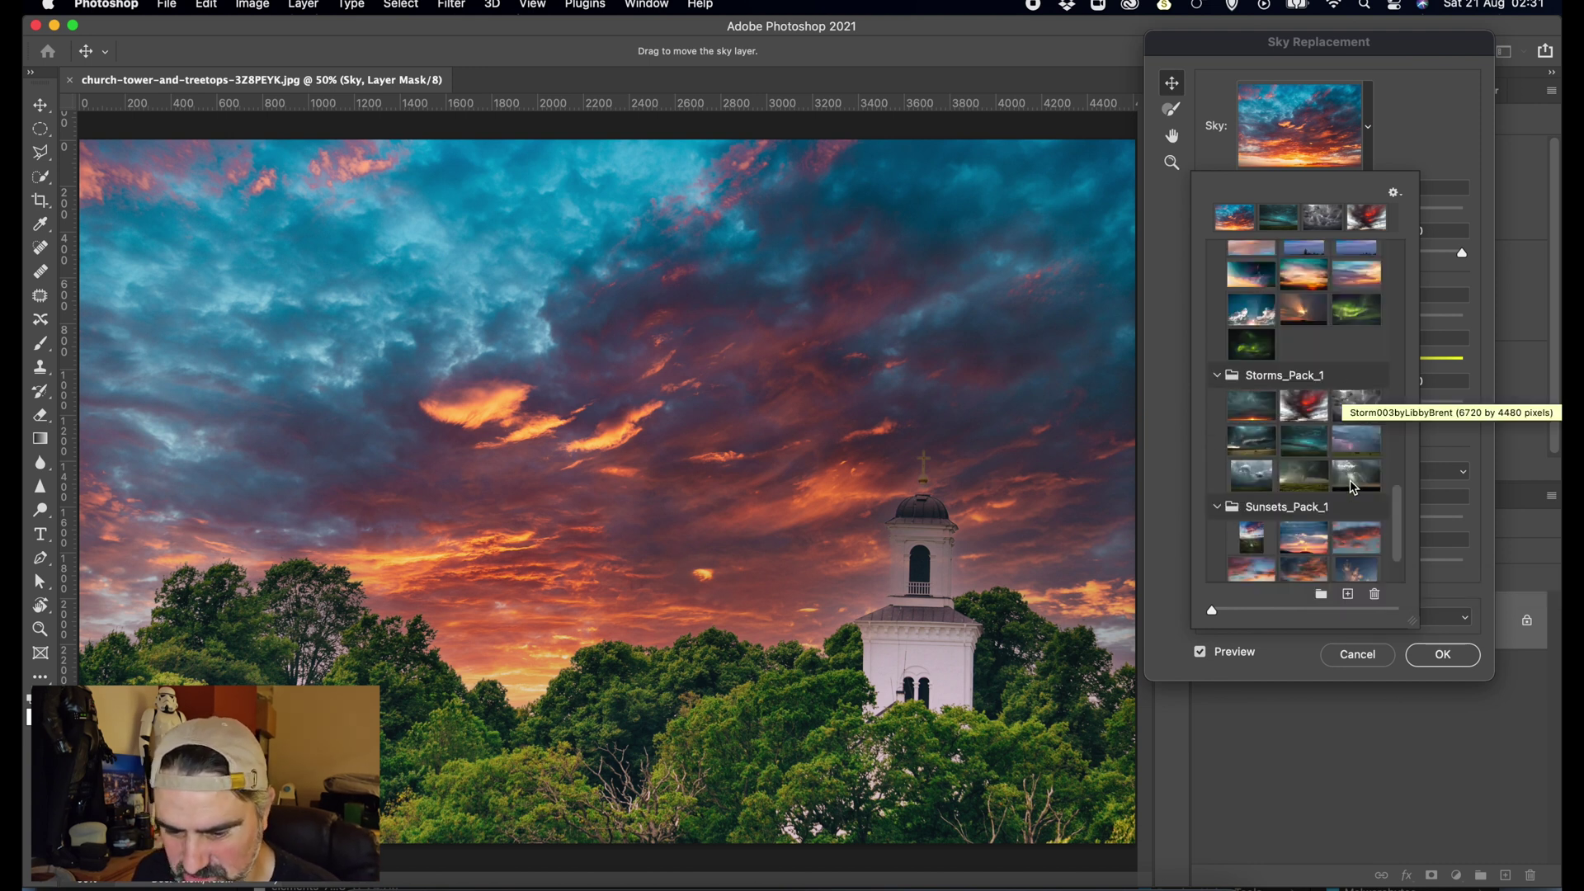
pyautogui.click(1356, 405)
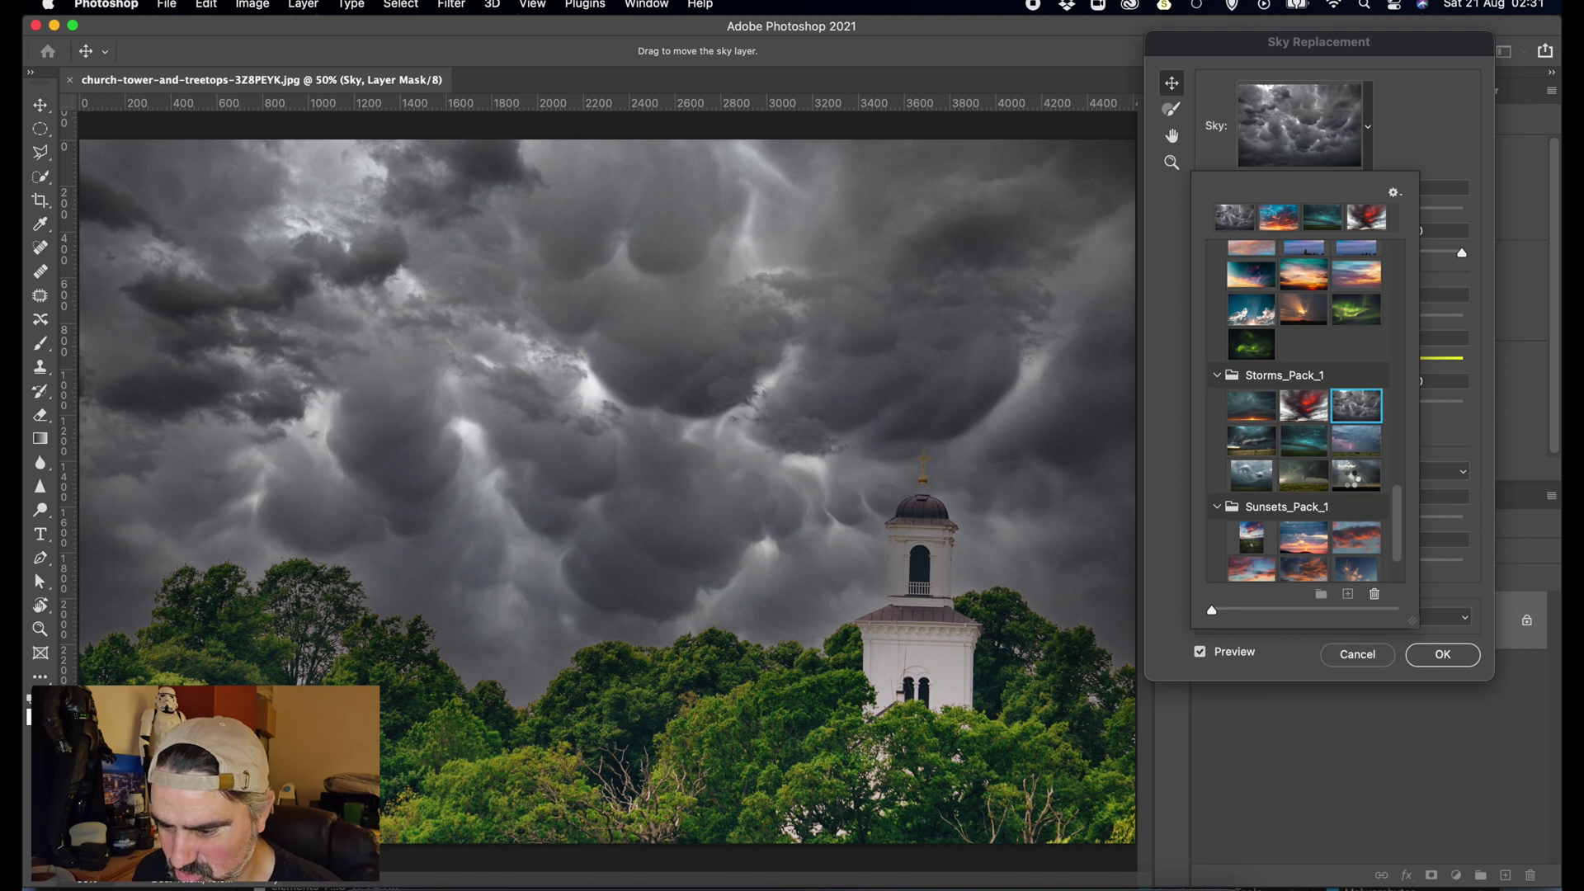
pyautogui.click(1353, 482)
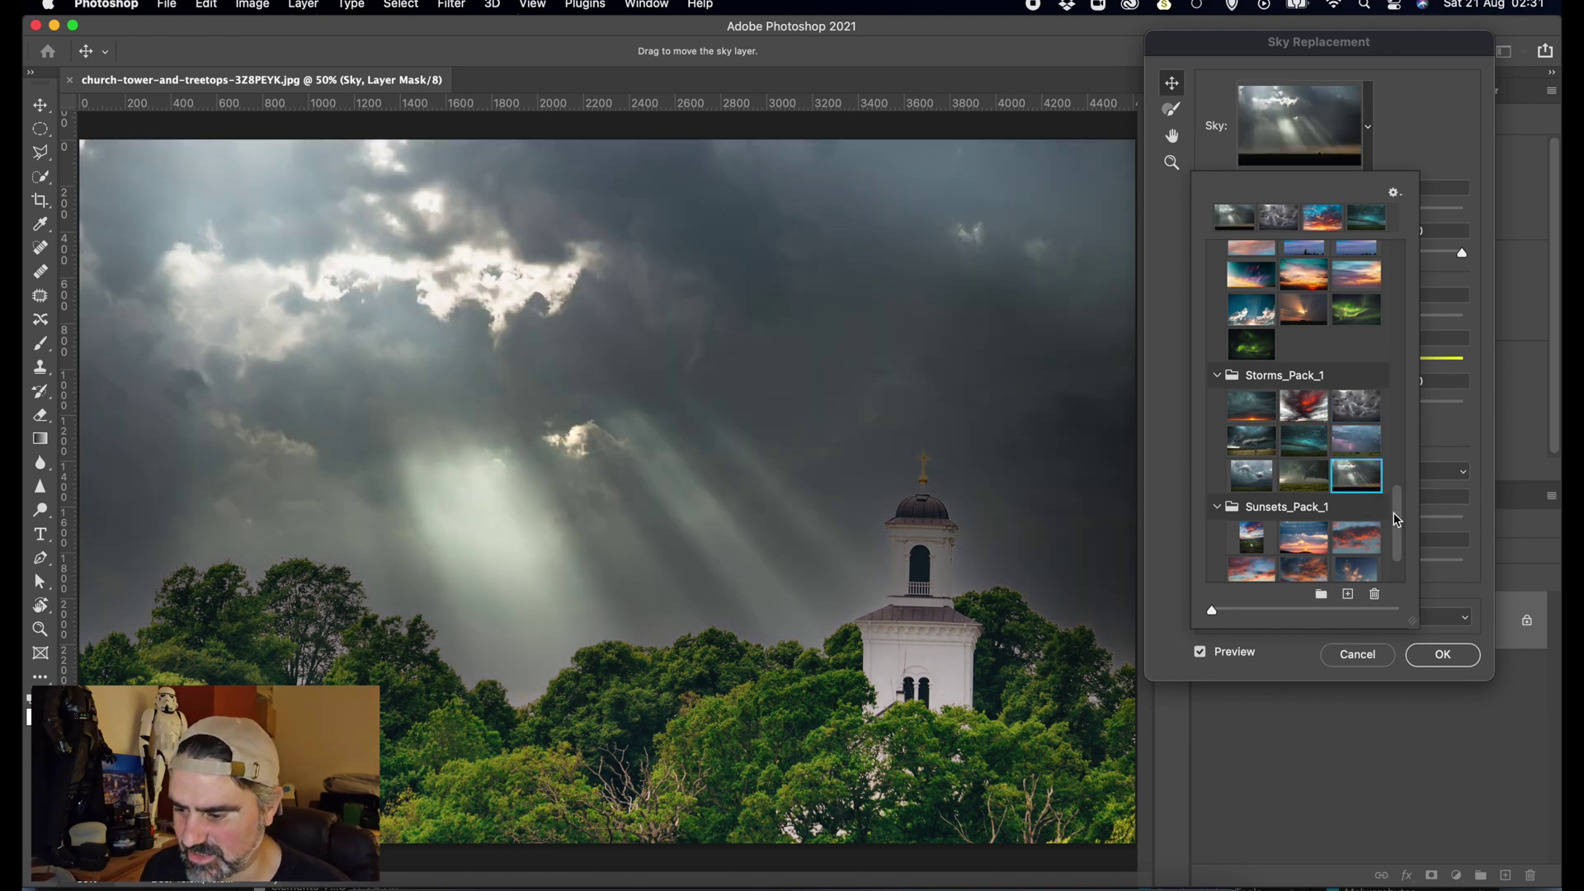
# - Close the sky preset picker, keeping the sunbeam storm sky, to reveal the adjustment sliders
pyautogui.click(1426, 153)
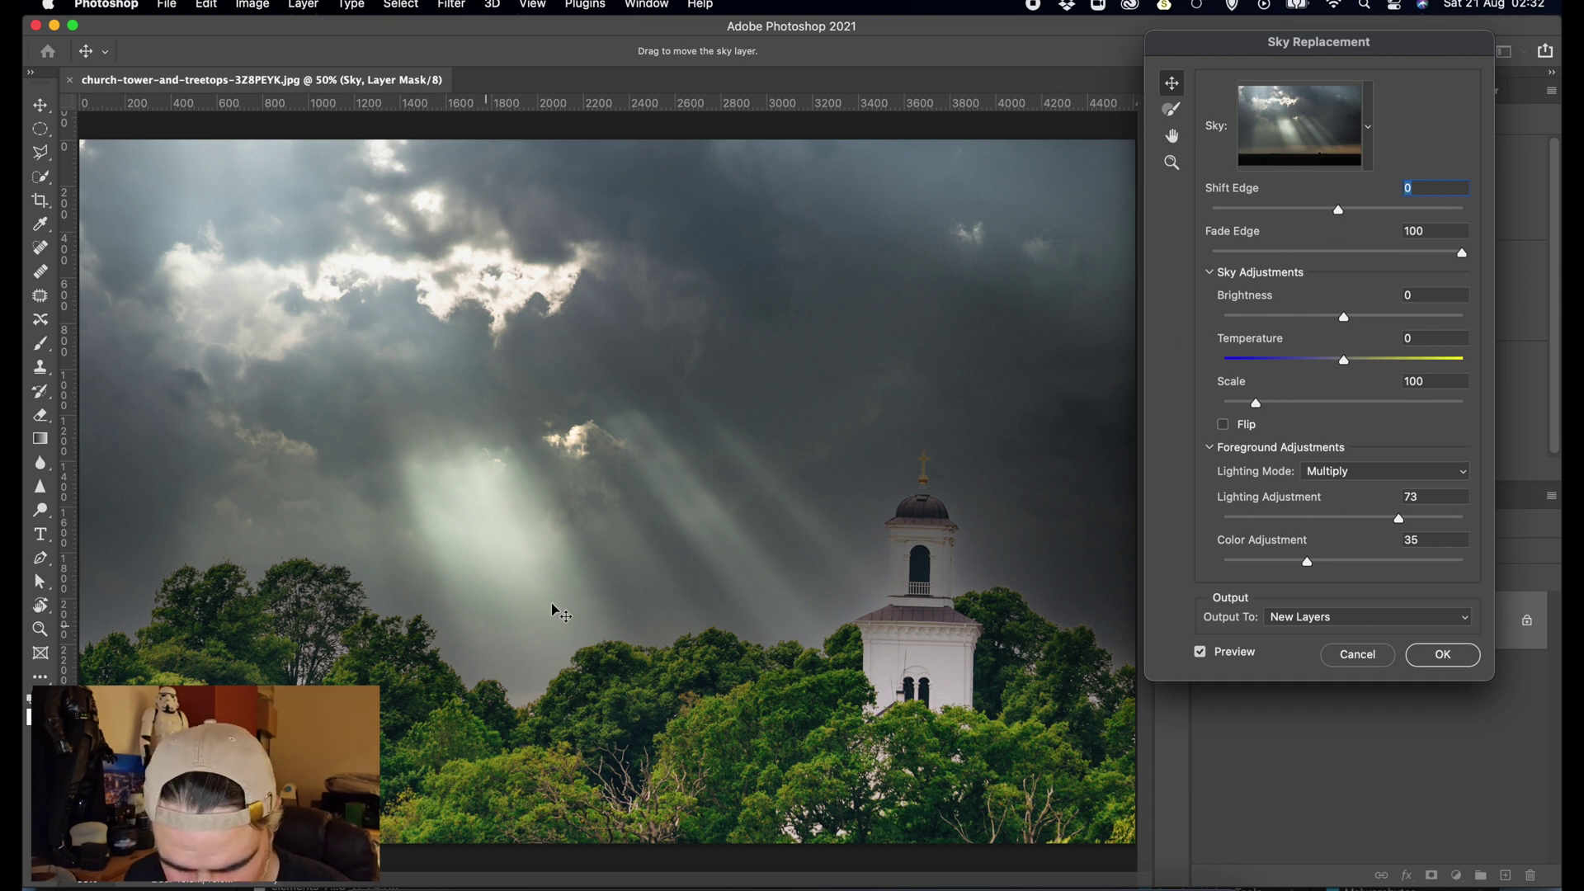
# - Set Shift Edge to 38 and Fade Edge to 73, then apply the sky as New Layers
pyautogui.moveTo(1339, 209); pyautogui.dragTo(1391, 212)
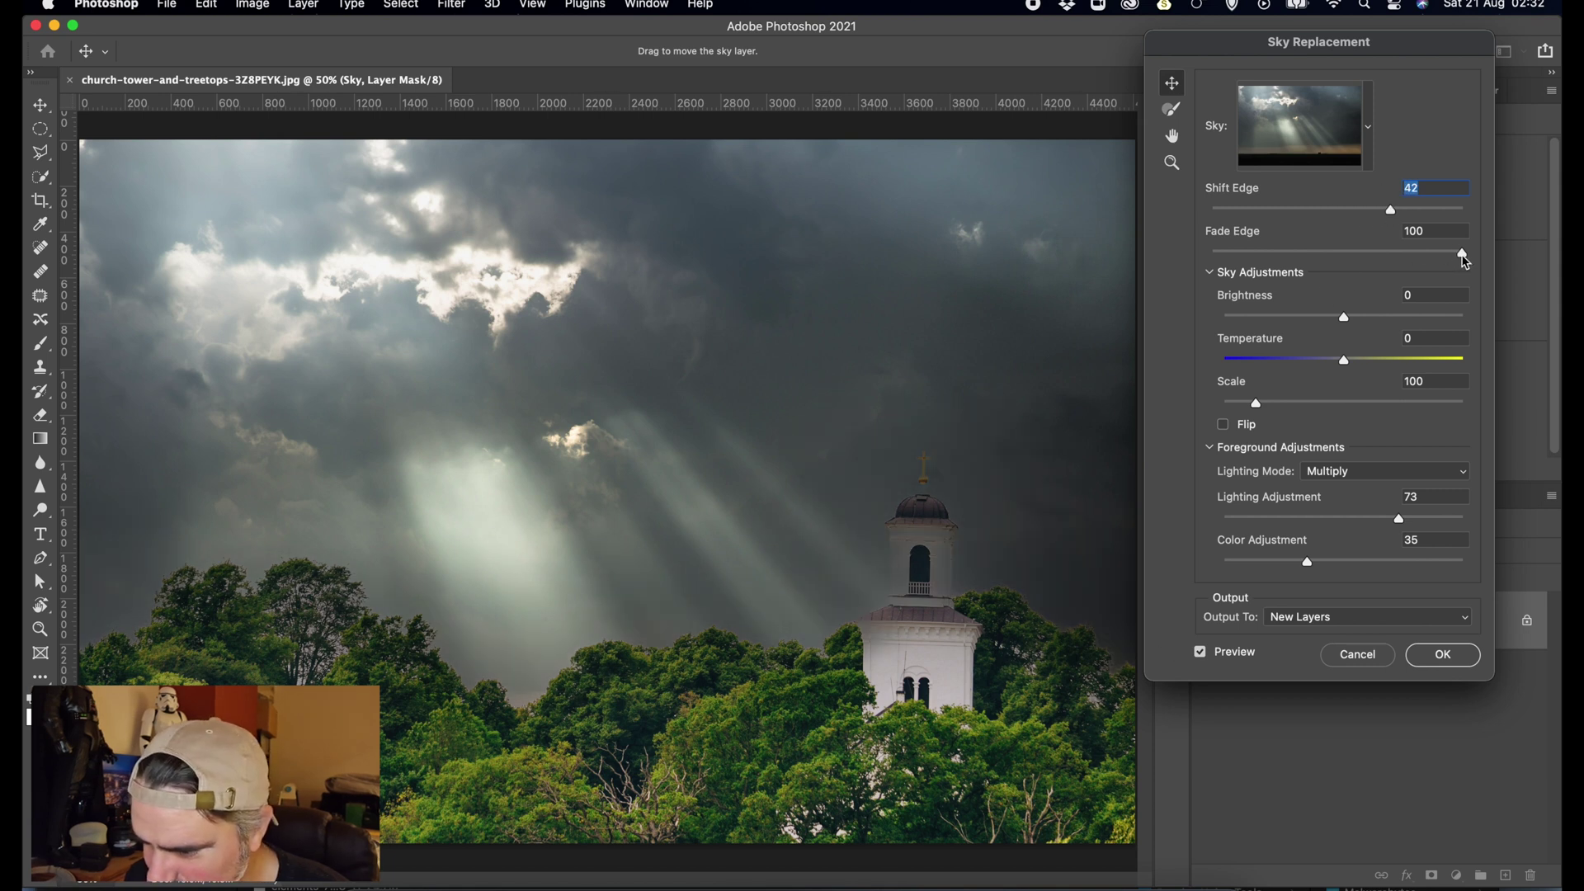
pyautogui.moveTo(1462, 254); pyautogui.dragTo(1407, 213)
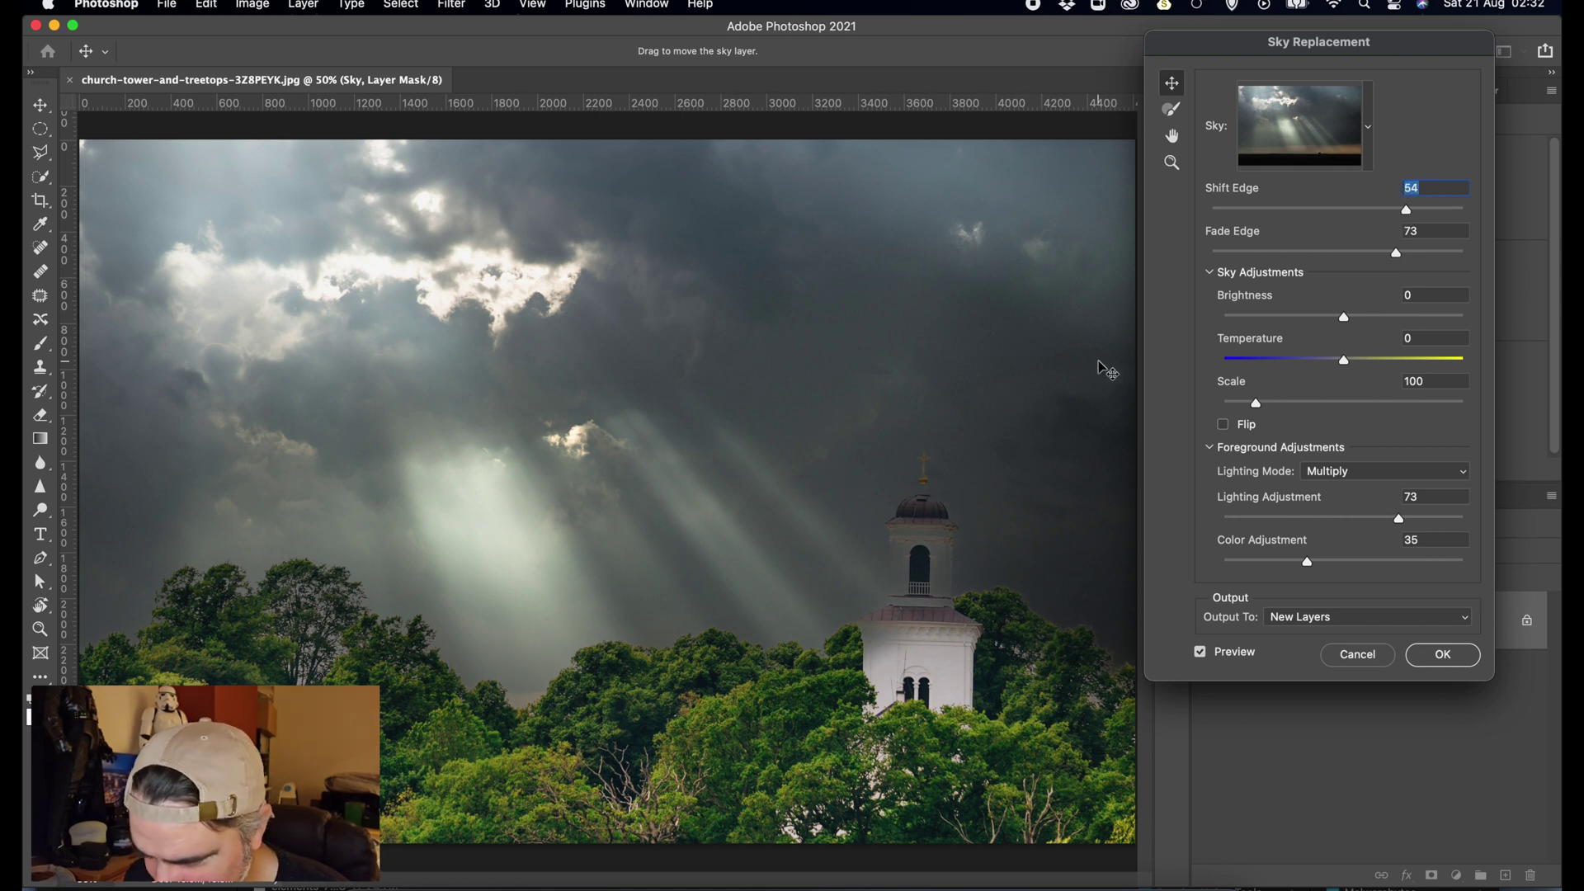
pyautogui.moveTo(1407, 212)
pyautogui.mouseDown()
pyautogui.moveTo(1356, 213)
pyautogui.moveTo(1389, 218)
pyautogui.mouseUp()
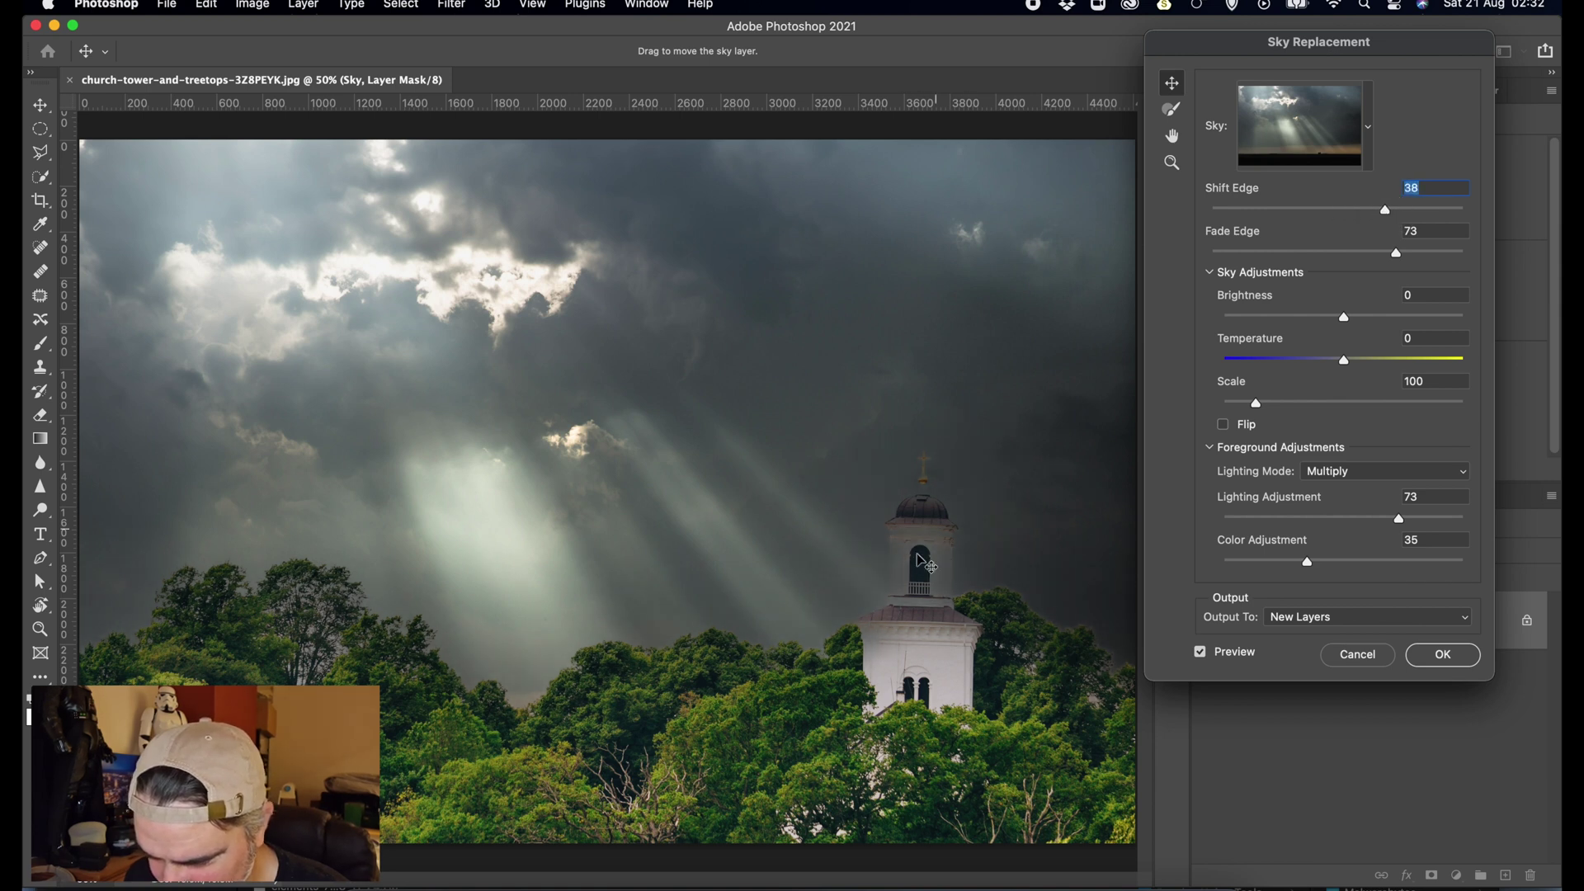
pyautogui.click(1443, 656)
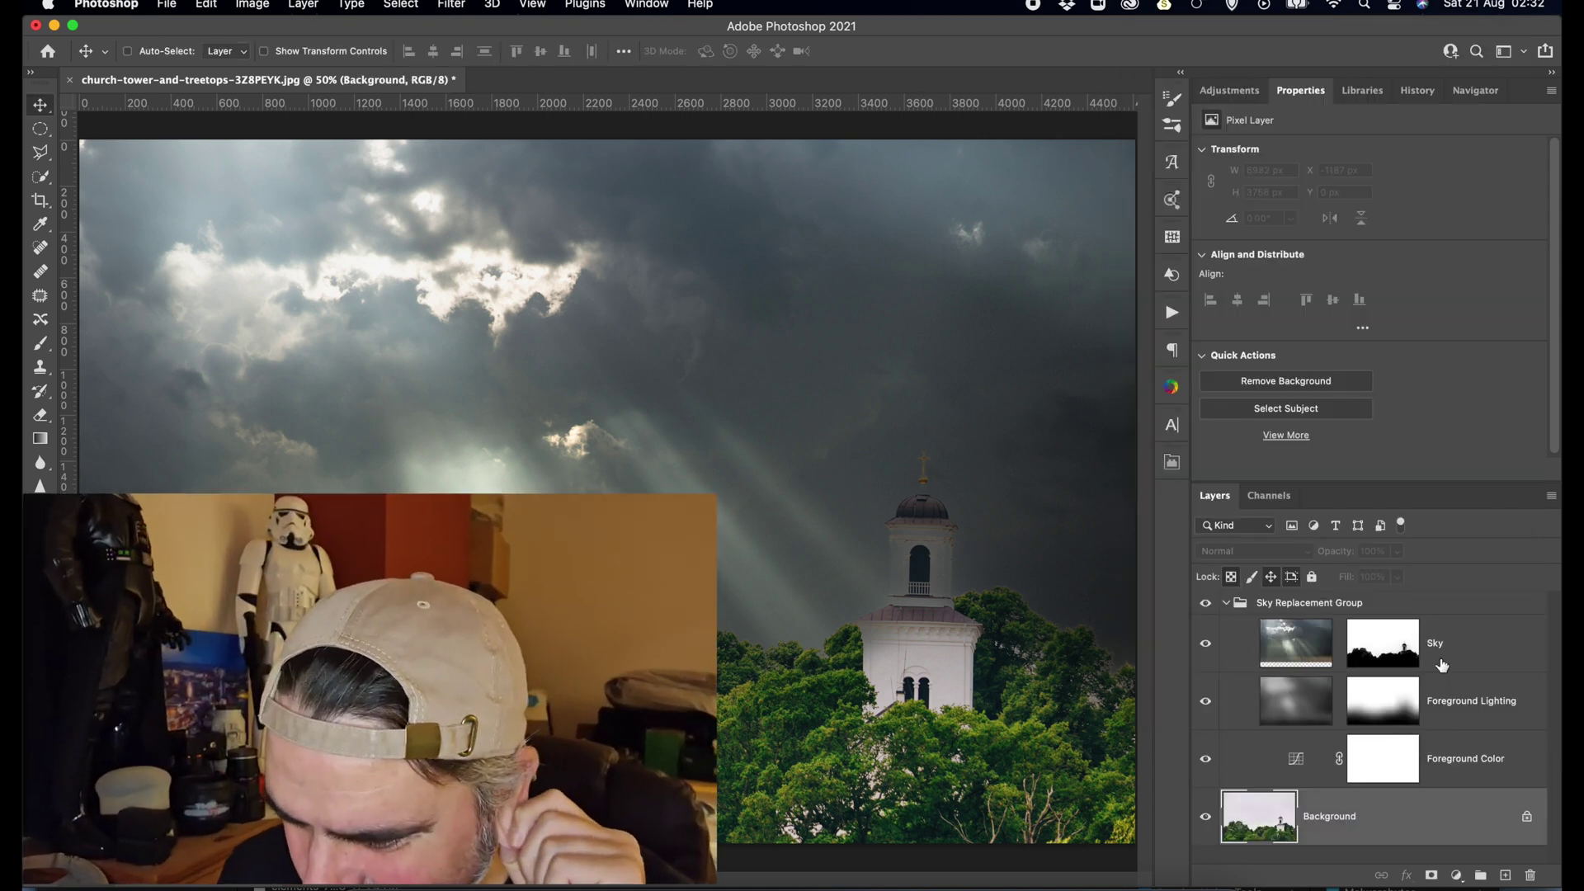